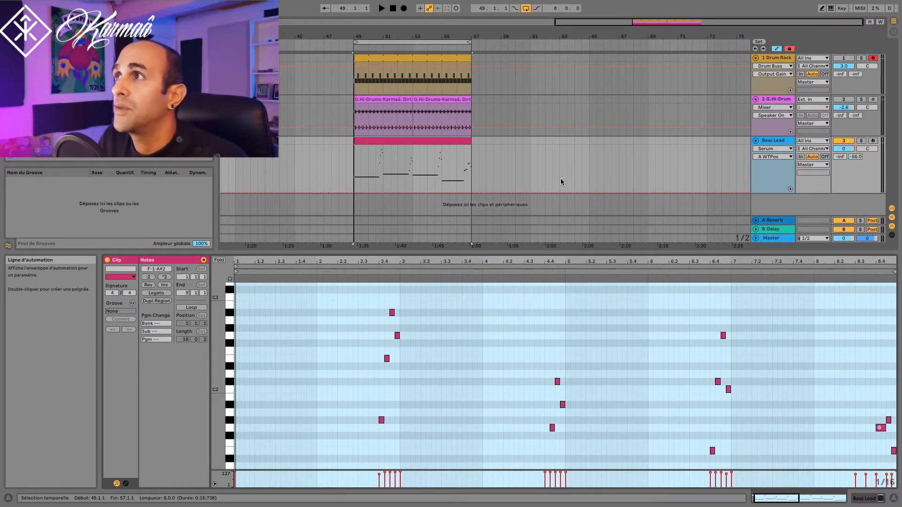
# Open the Serum instrument on the Bass Lead track, switch on oscillator B and move the synth window into clear view.
pyautogui.hscroll(-1, 560, 181)
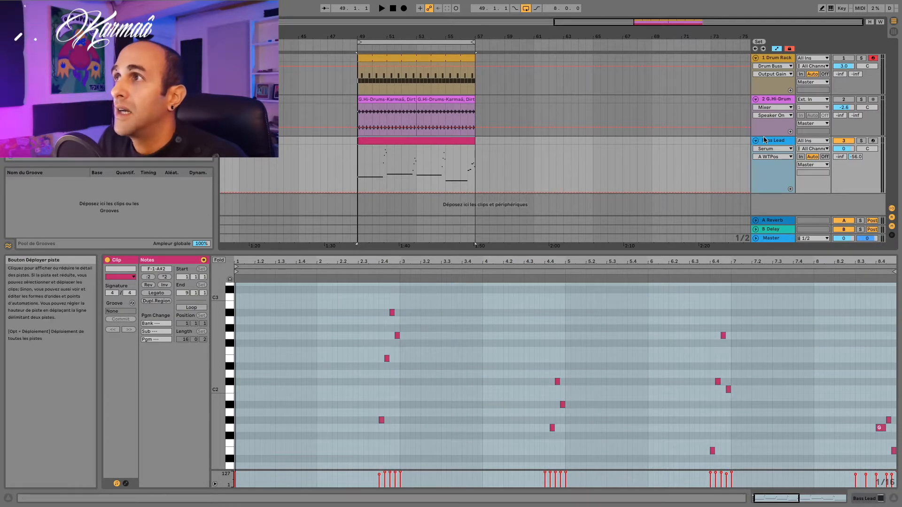
pyautogui.hotkey('shift', 'Tab')
pyautogui.click(128, 404)
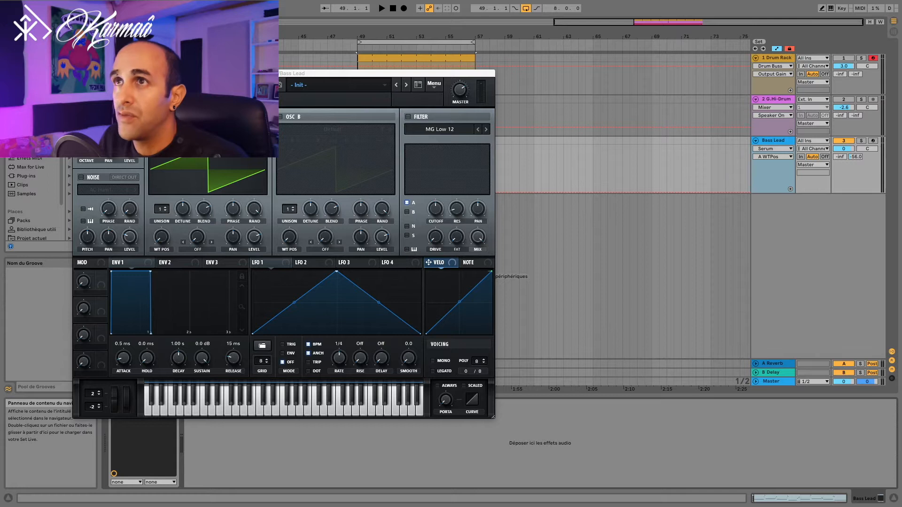
pyautogui.click(281, 116)
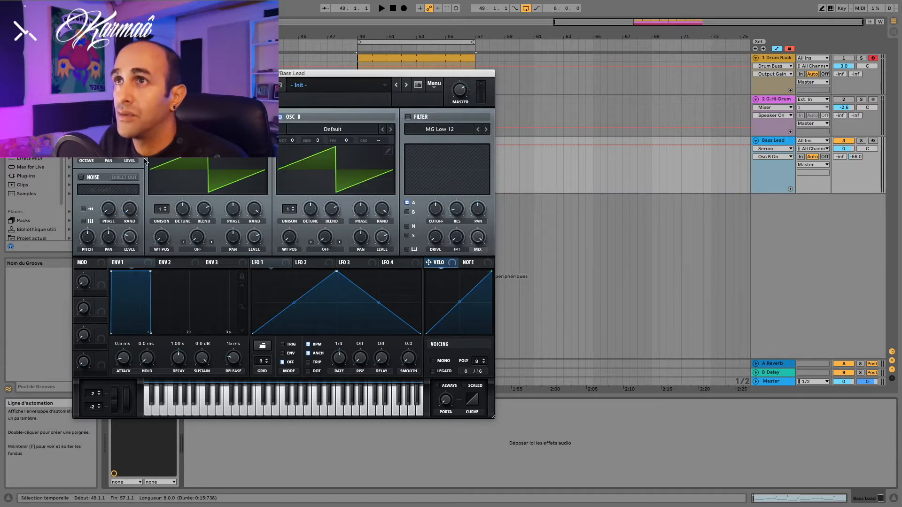
pyautogui.moveTo(245, 74); pyautogui.dragTo(446, 69)
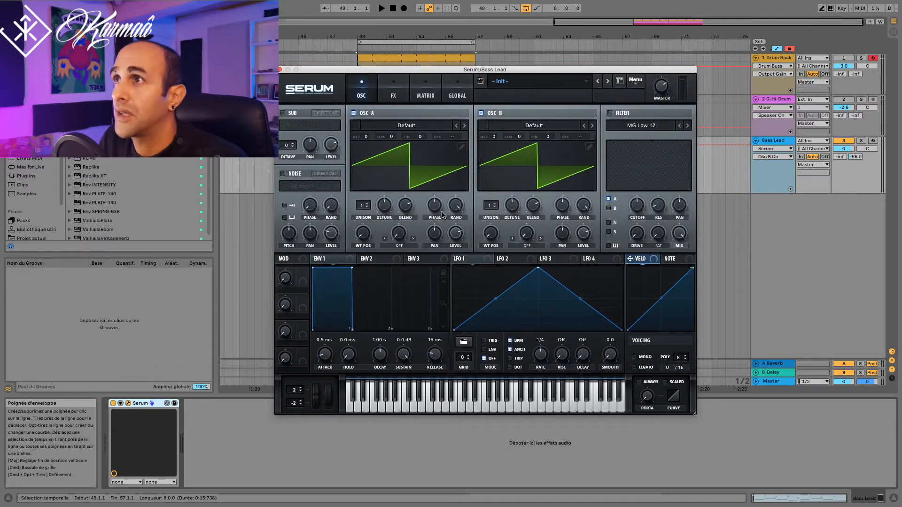
# Tune oscillator B to +1 octave and +7 semitones, and audition the bass line.
pyautogui.click(495, 138)
pyautogui.scroll(1, 498, 136)
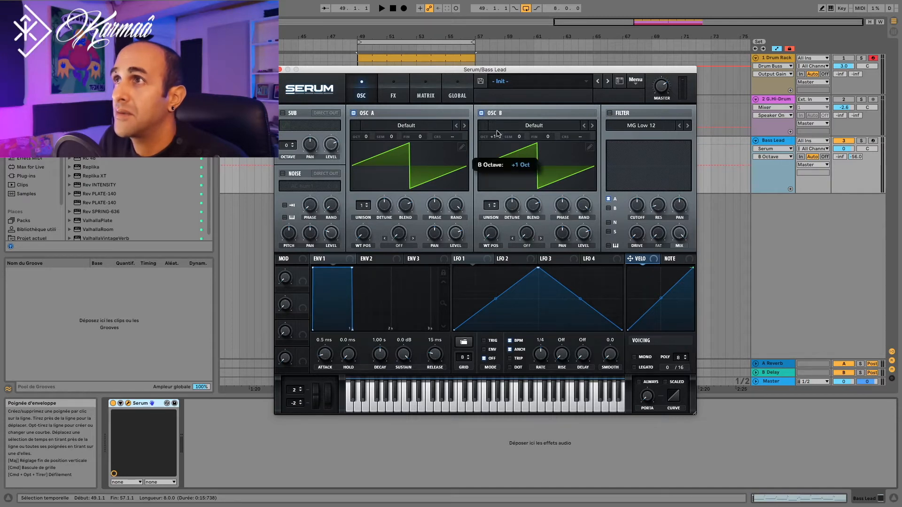
pyautogui.moveTo(520, 140); pyautogui.dragTo(522, 130)
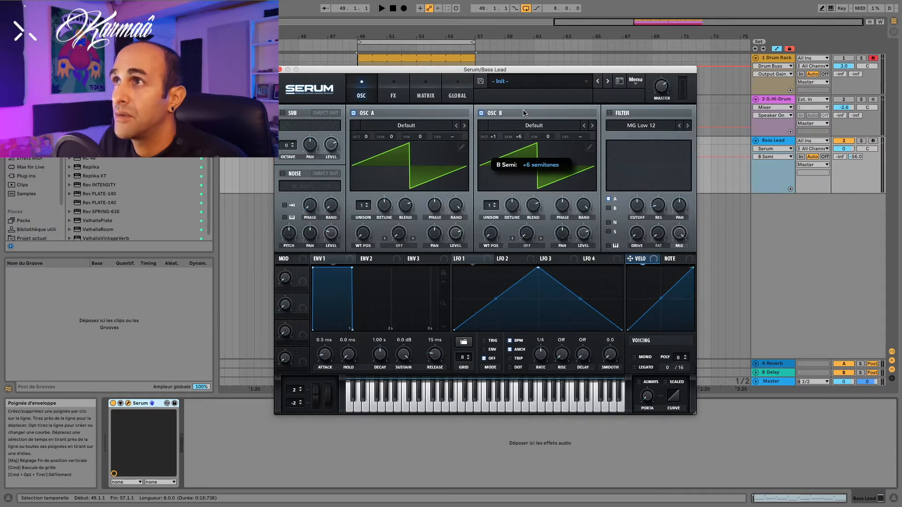
pyautogui.press('space')
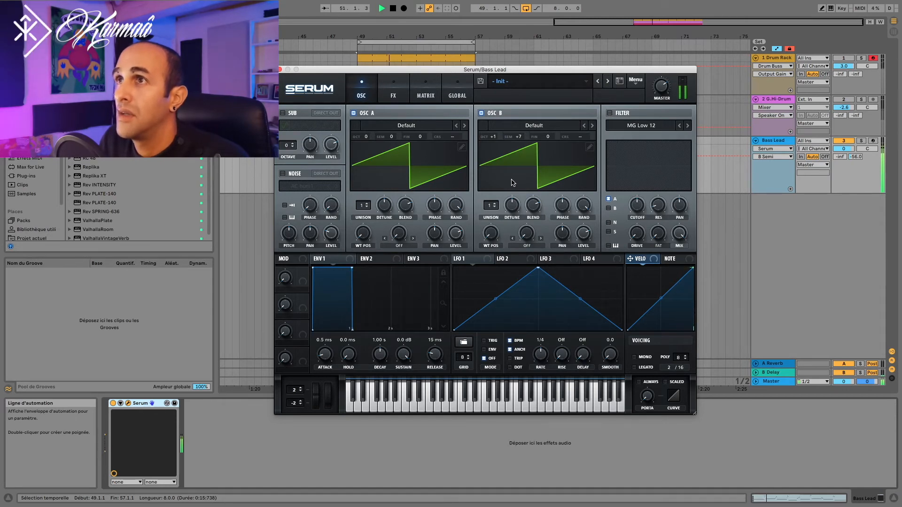
pyautogui.press('space')
# Enable the sub oscillator at octave -1 and audition the bass line with it.
pyautogui.click(283, 113)
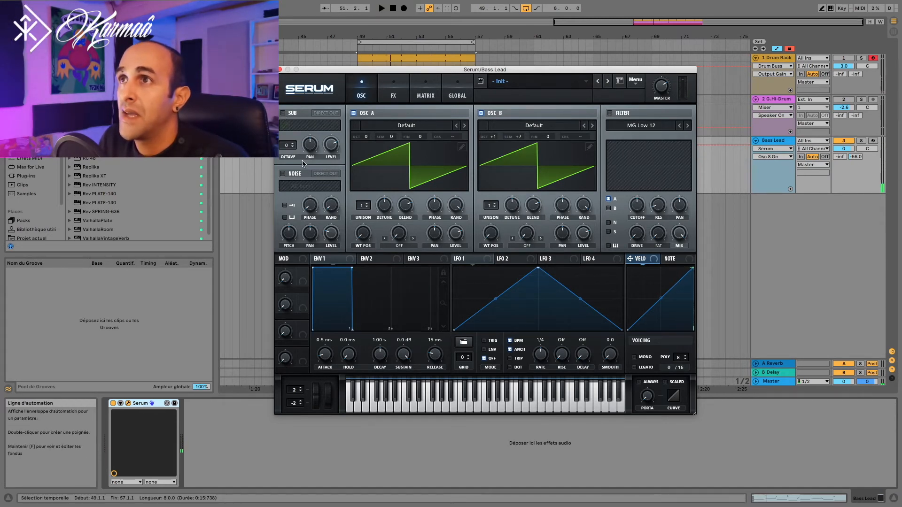
pyautogui.click(283, 113)
pyautogui.moveTo(288, 147); pyautogui.dragTo(292, 155)
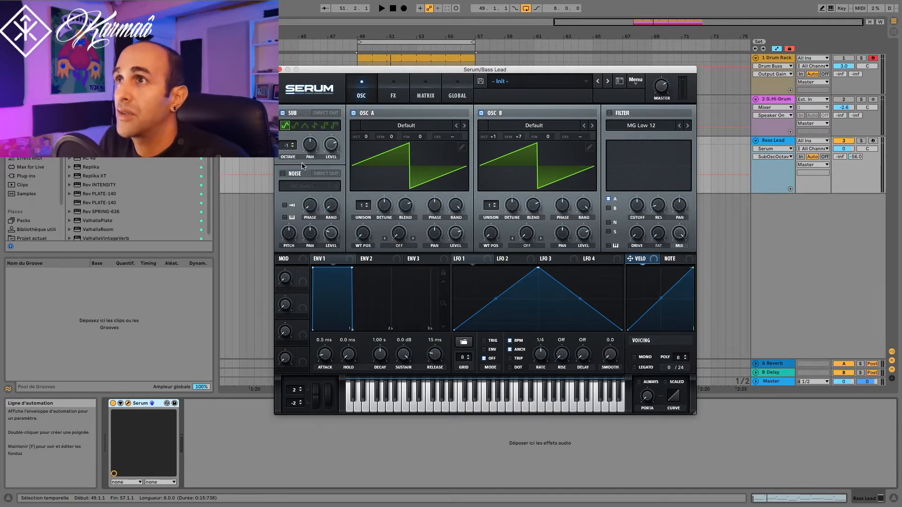
pyautogui.press('space')
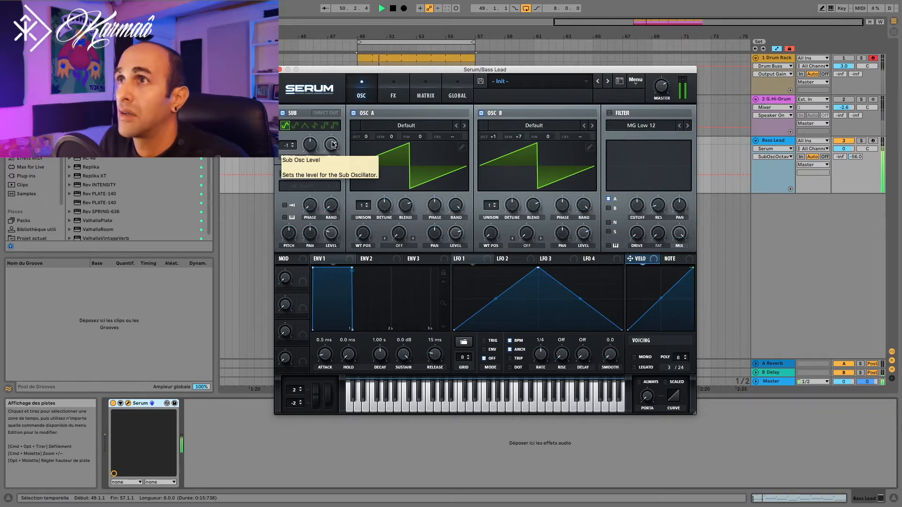
pyautogui.press('space')
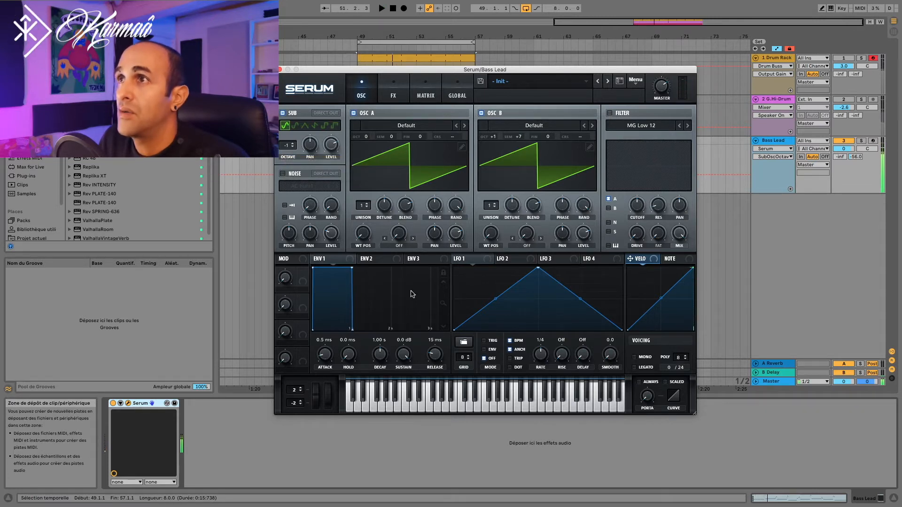
# Fine-tune oscillator A to -9 cents and oscillator B to +10 cents.
pyautogui.moveTo(419, 138); pyautogui.dragTo(420, 145)
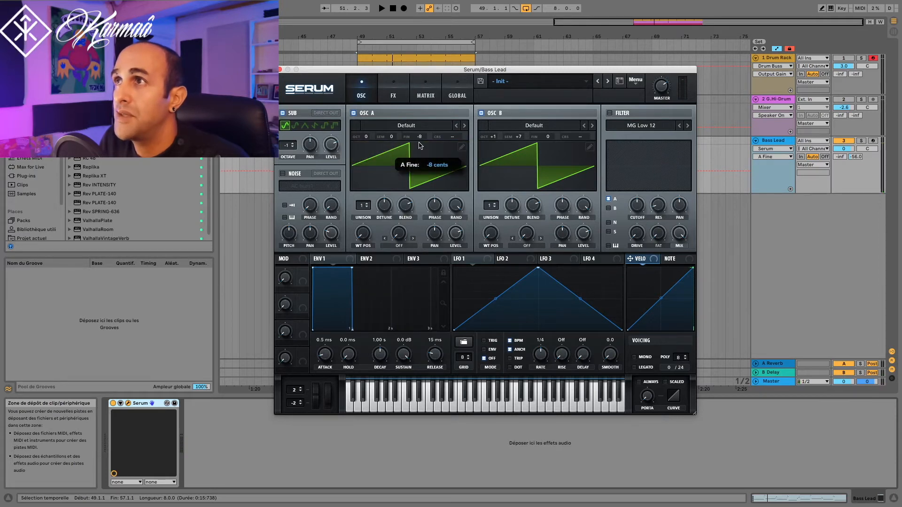
pyautogui.moveTo(552, 139); pyautogui.dragTo(551, 135)
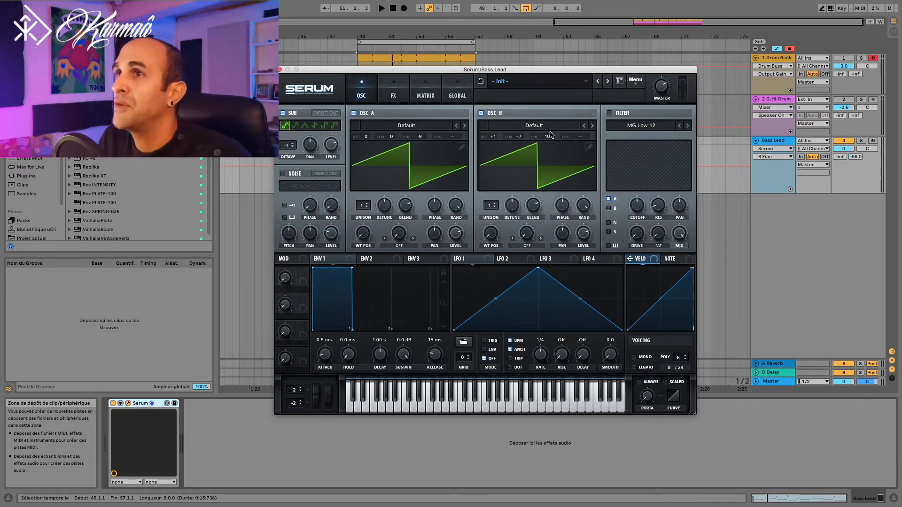
# Shape Env 1 with a 785 ms attack on a fast-rising convex curve, a 2.24 s decay and a -3.9 dB sustain.
pyautogui.moveTo(325, 353); pyautogui.dragTo(326, 346)
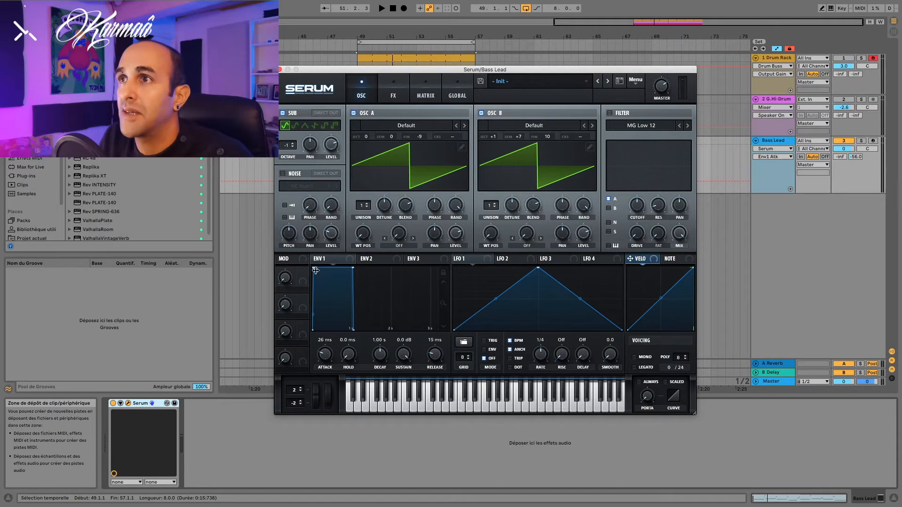
pyautogui.moveTo(315, 269); pyautogui.dragTo(368, 267)
pyautogui.moveTo(329, 313); pyautogui.dragTo(328, 295)
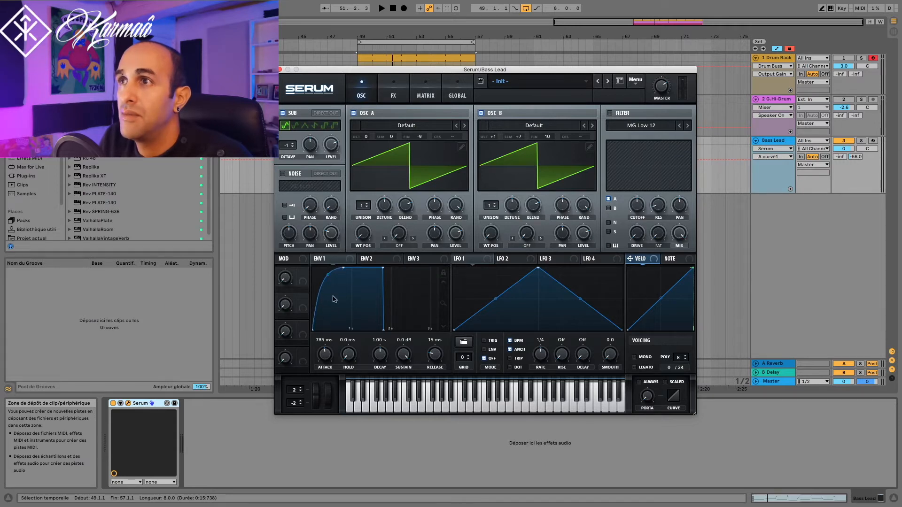
pyautogui.moveTo(383, 354); pyautogui.dragTo(407, 374)
# Play the bass line while setting Env 1's attack to 604 ms and its sustain to -4.2 dB.
pyautogui.press('space')
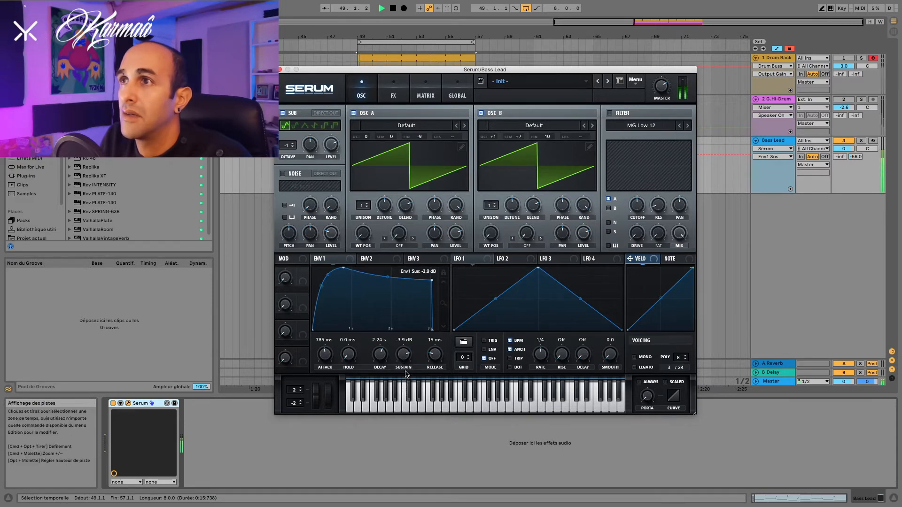
pyautogui.moveTo(327, 353); pyautogui.dragTo(327, 358)
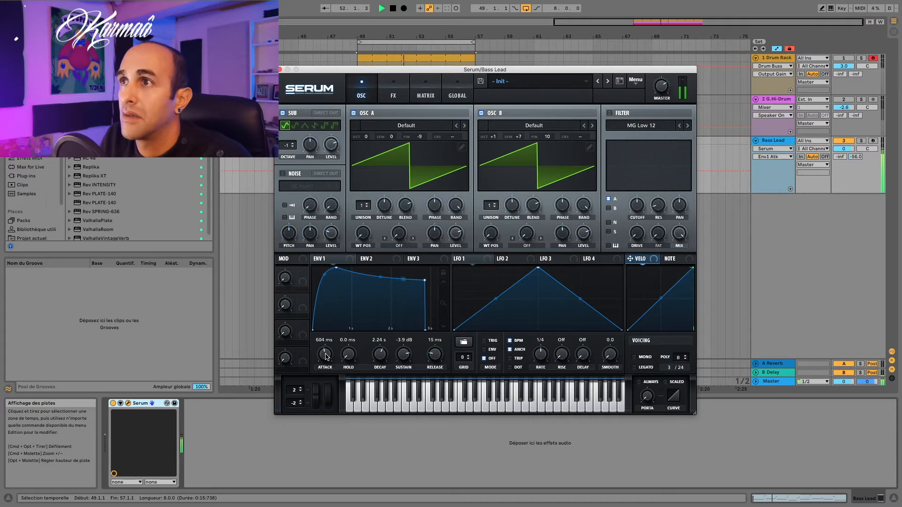
pyautogui.moveTo(403, 356); pyautogui.dragTo(403, 358)
pyautogui.press('space')
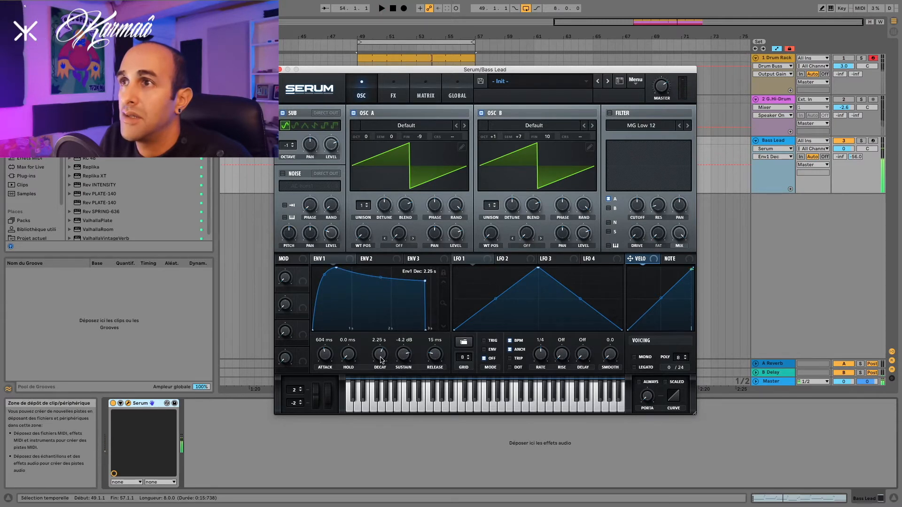
# Set Env 1's decay to 3.07 s and its attack to 573 ms while listening to the bass line.
pyautogui.doubleClick(381, 356)
pyautogui.click(440, 302)
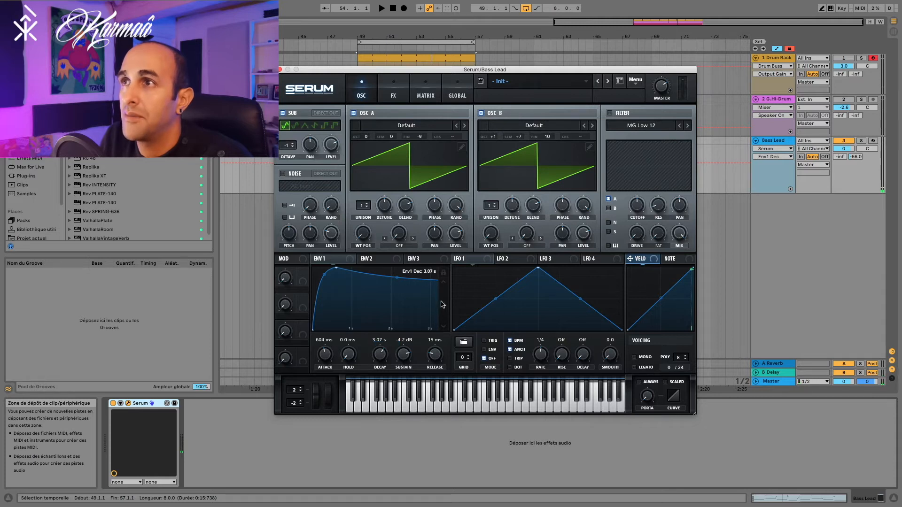
pyautogui.click(443, 305)
pyautogui.press('space')
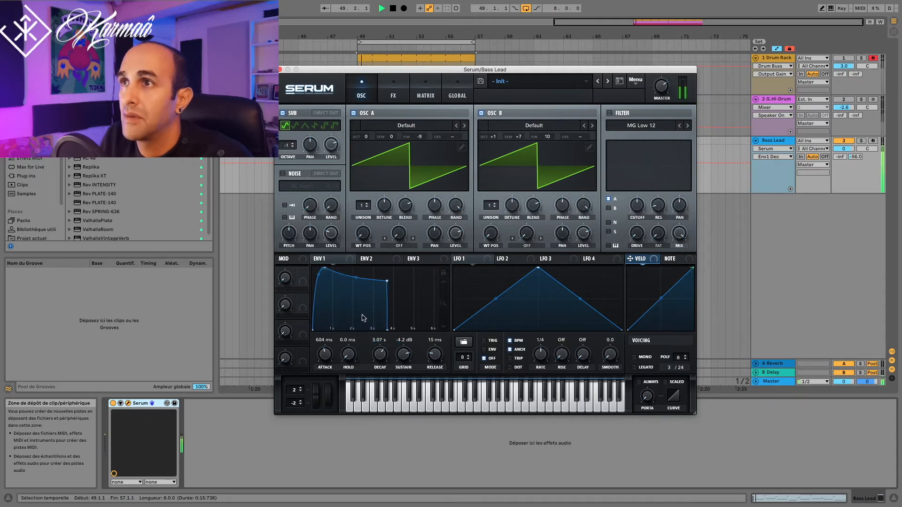
pyautogui.moveTo(325, 355); pyautogui.dragTo(325, 358)
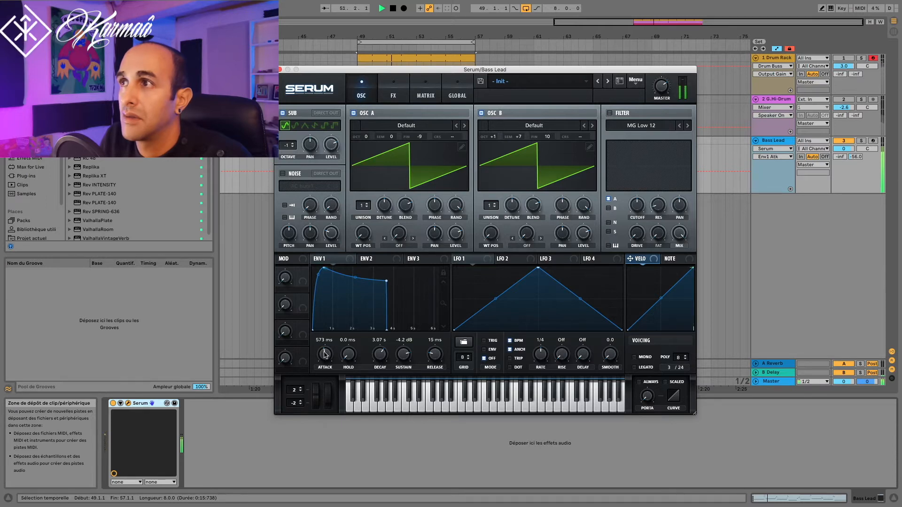
pyautogui.press('space')
# Make the voicing mono and legato with always-on portamento of 11 ms, and audition the glide.
pyautogui.click(635, 358)
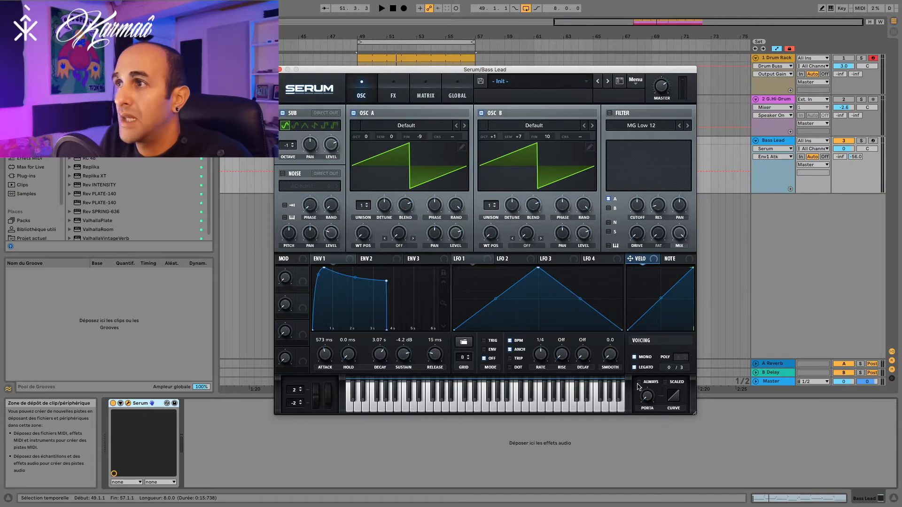
pyautogui.moveTo(648, 399); pyautogui.dragTo(650, 377)
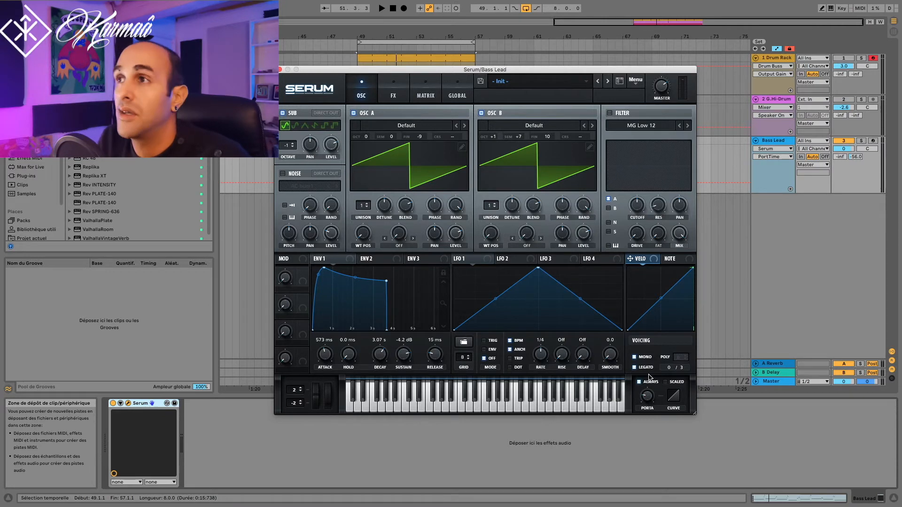
pyautogui.press('space')
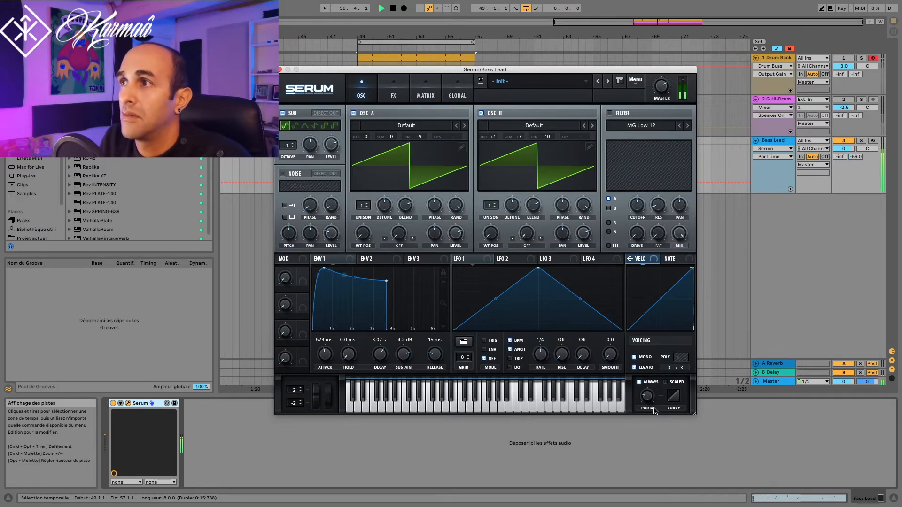
pyautogui.moveTo(648, 394)
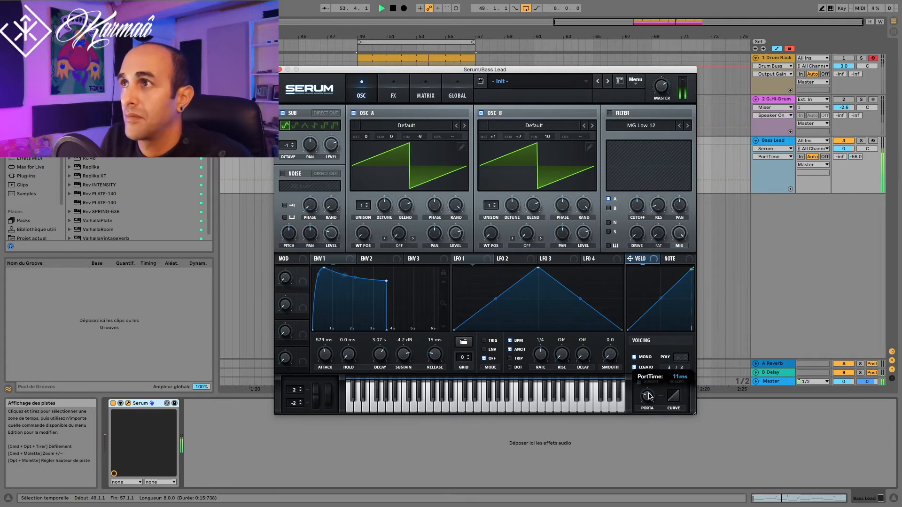
pyautogui.press('space')
# Add Serum's Tube distortion effect and set its mix to about 47% while playing the bass line.
pyautogui.click(398, 96)
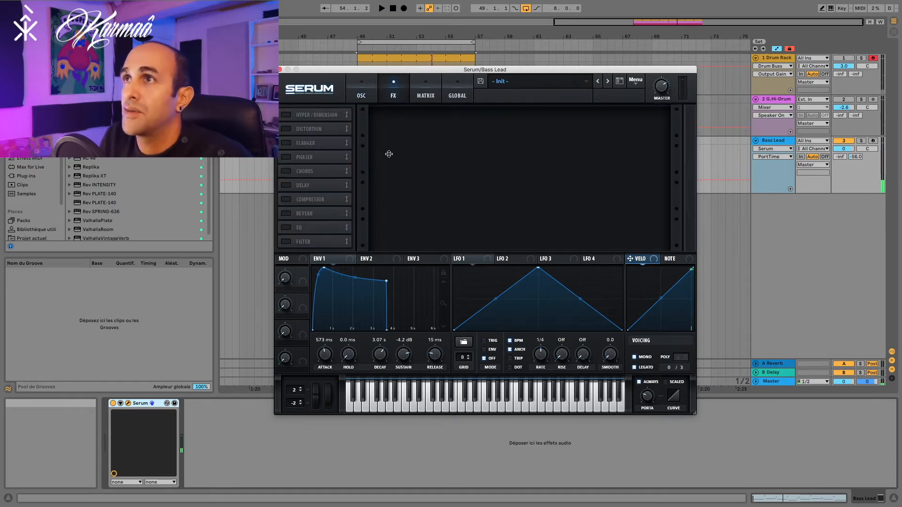
pyautogui.click(286, 129)
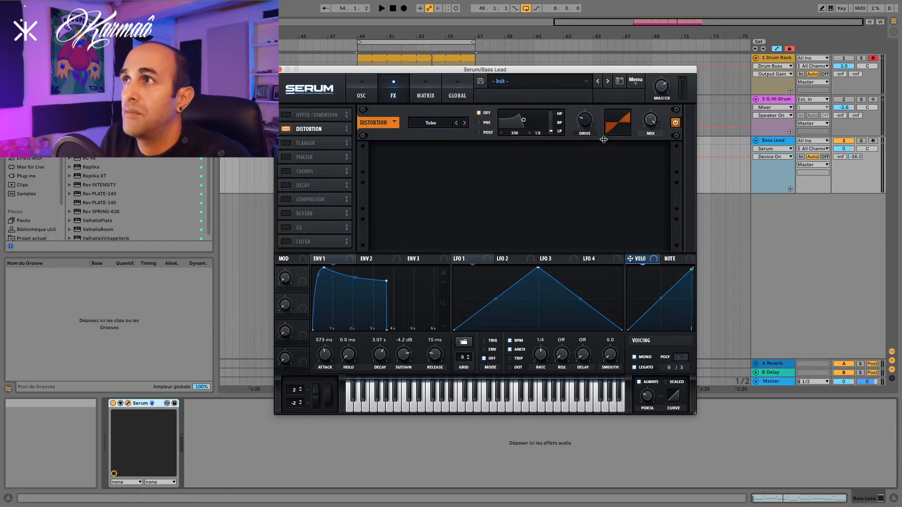
pyautogui.moveTo(650, 120); pyautogui.dragTo(648, 177)
pyautogui.press('space')
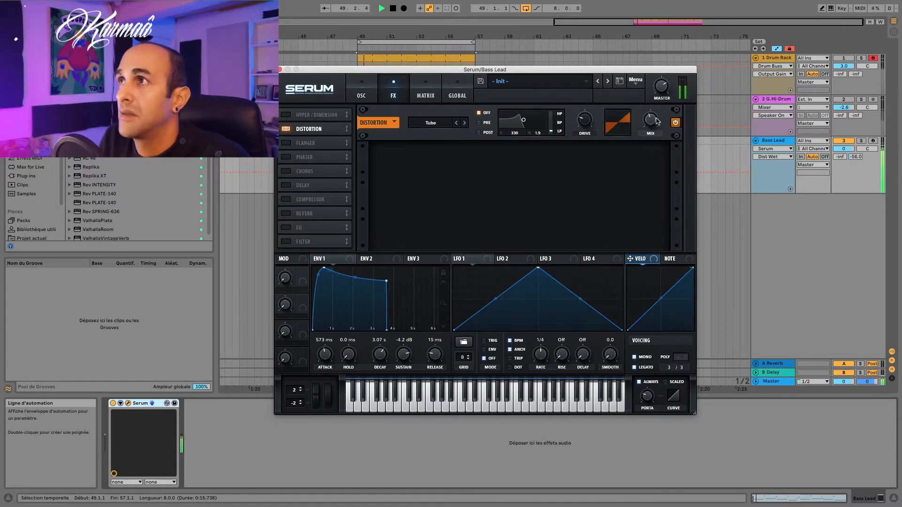
pyautogui.moveTo(654, 118); pyautogui.dragTo(653, 113)
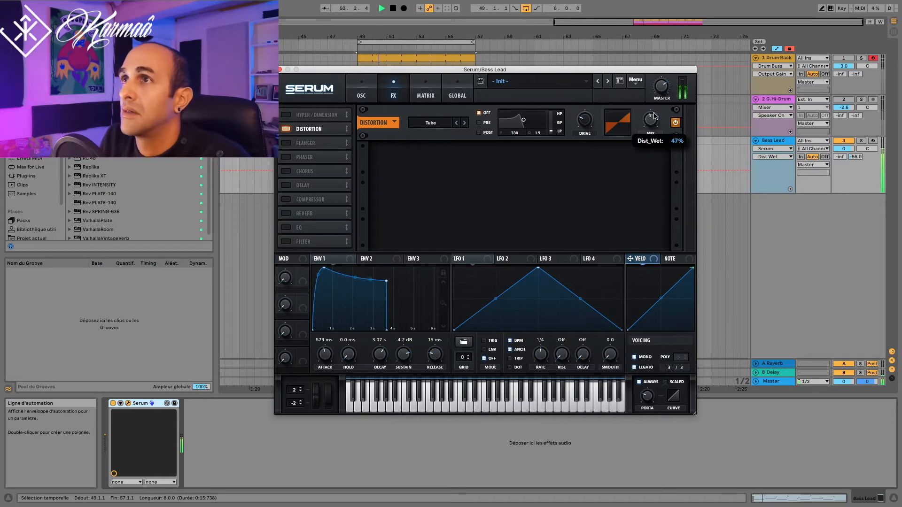
pyautogui.press('space')
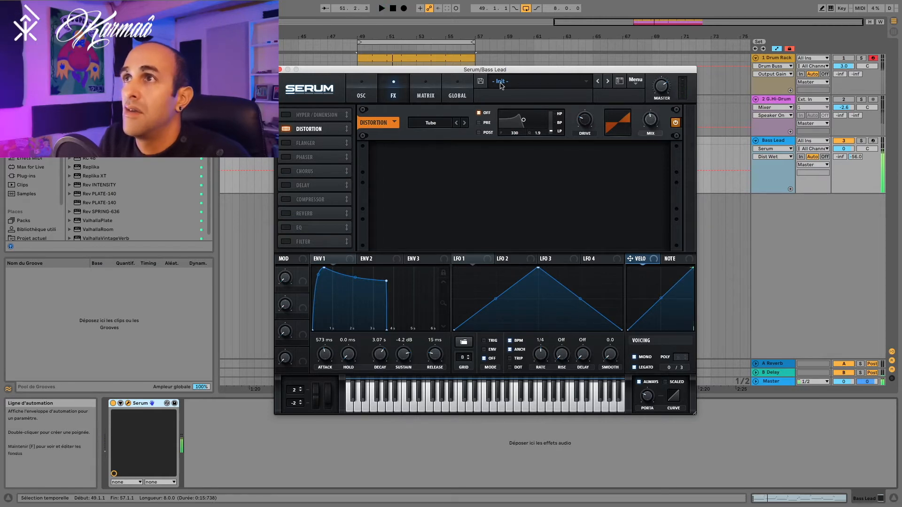
# Enable the oscillator filter and change its type to MG Low 24.
pyautogui.click(362, 95)
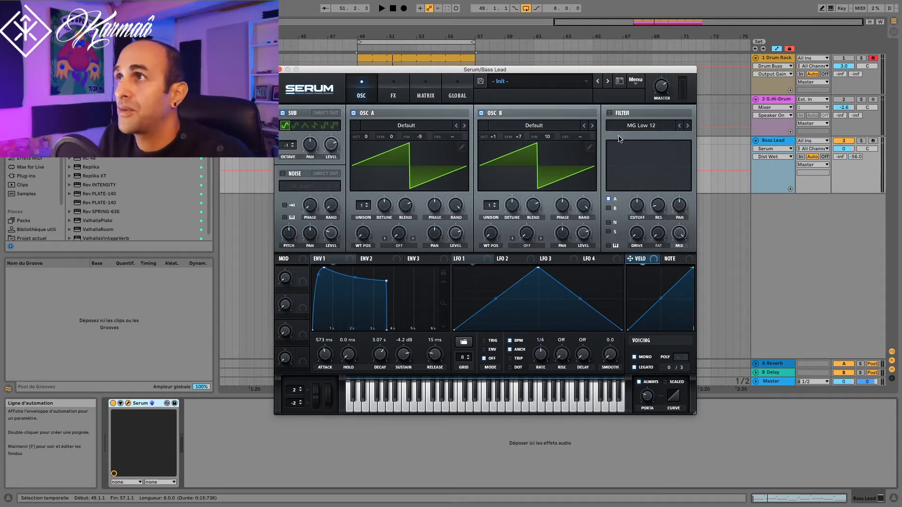
pyautogui.click(646, 127)
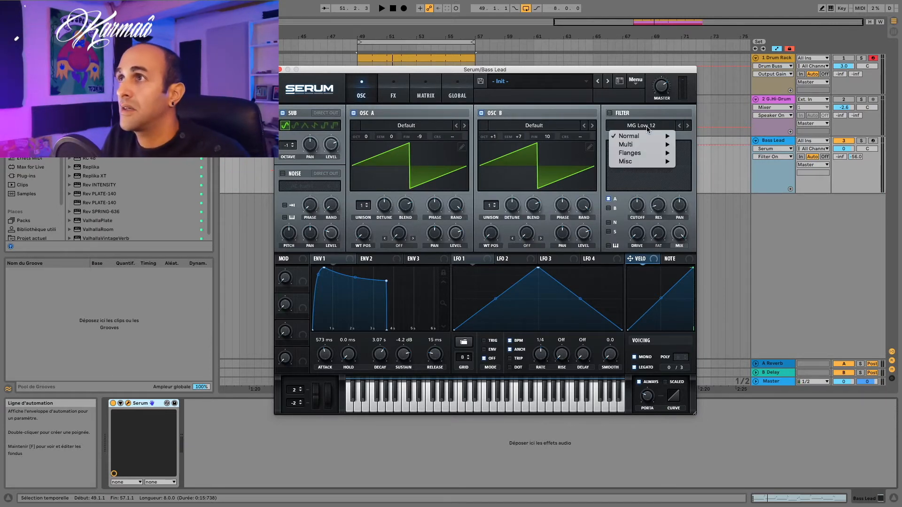
pyautogui.click(611, 115)
pyautogui.click(611, 115)
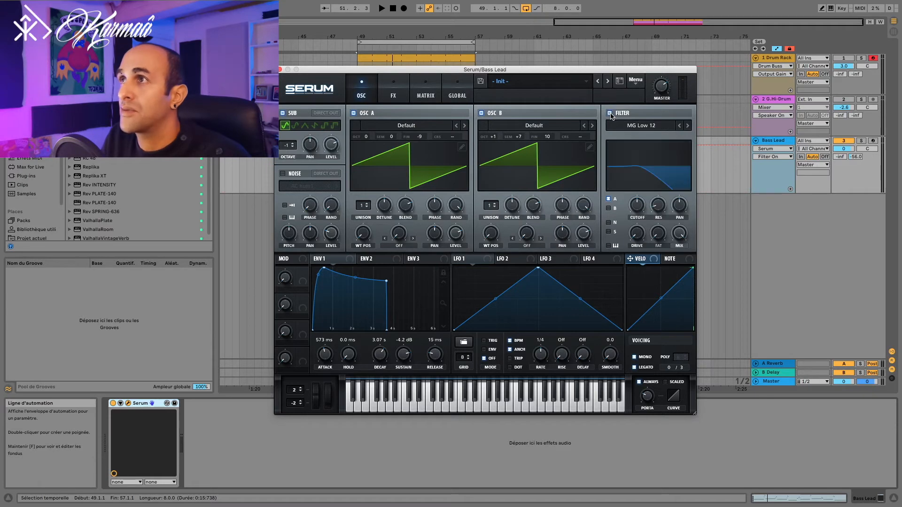
pyautogui.click(647, 127)
pyautogui.moveTo(647, 135)
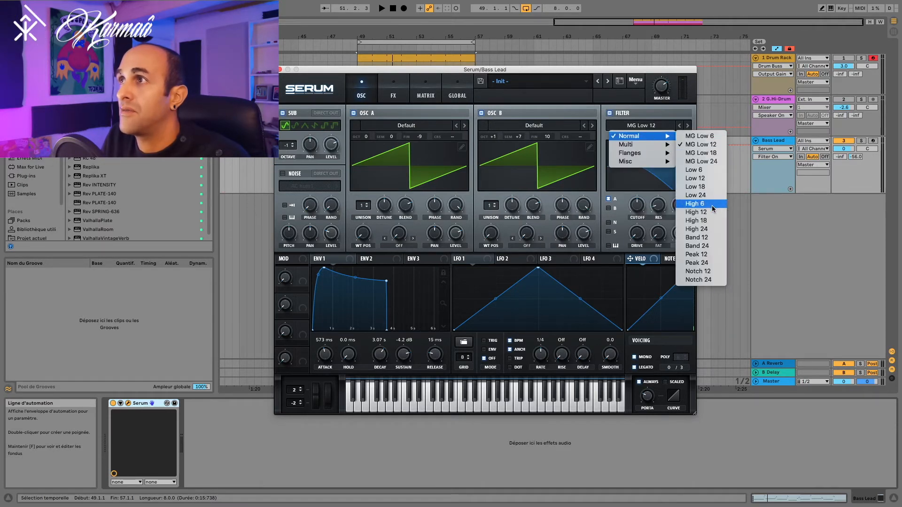
pyautogui.click(709, 159)
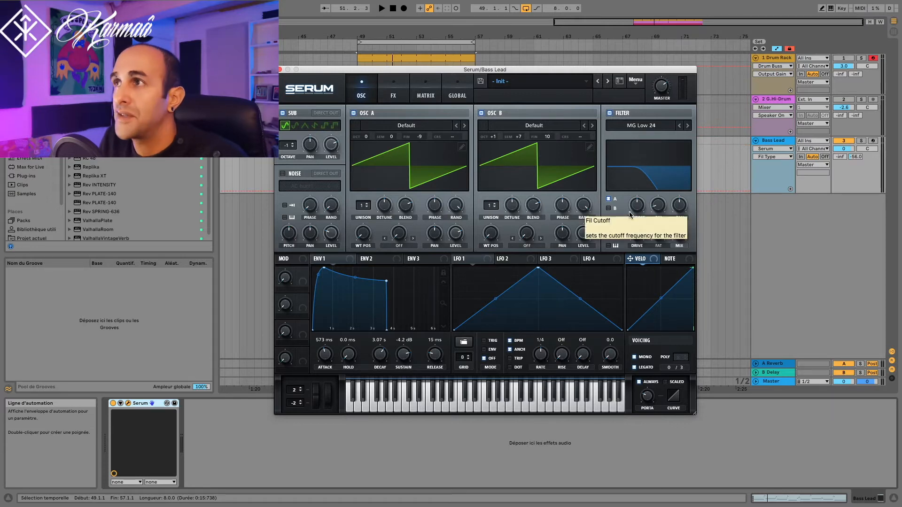
# Lower the filter cutoff while playing the bass line, and route oscillator B and the sub oscillator through the filter.
pyautogui.moveTo(637, 233); pyautogui.dragTo(641, 224)
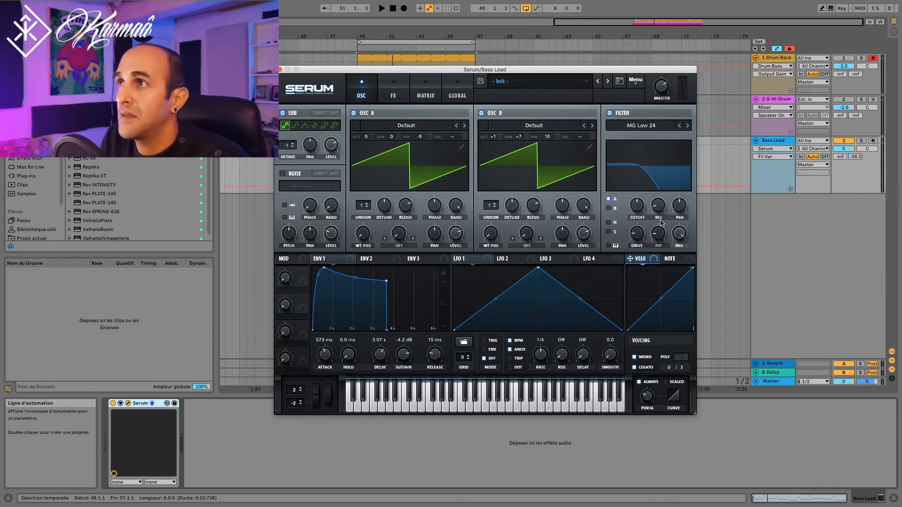
pyautogui.press('space')
pyautogui.moveTo(639, 207); pyautogui.dragTo(637, 216)
pyautogui.press('space')
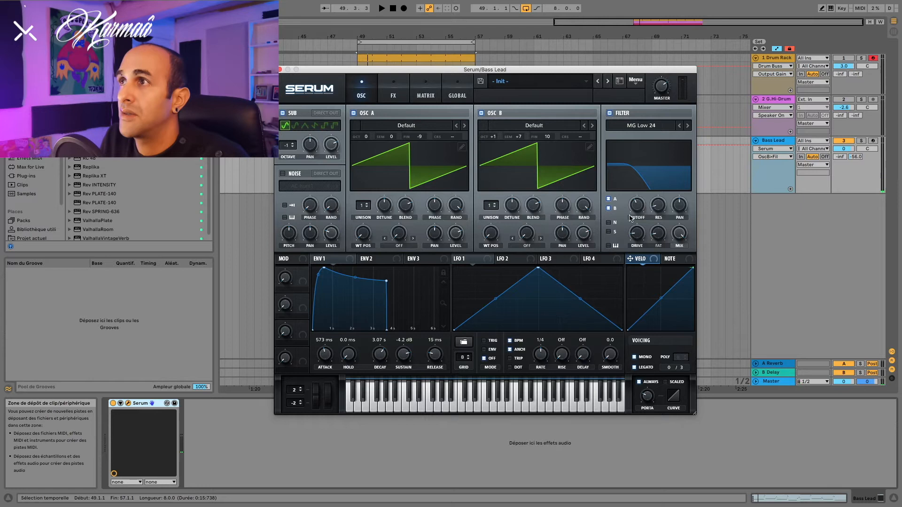
pyautogui.click(609, 231)
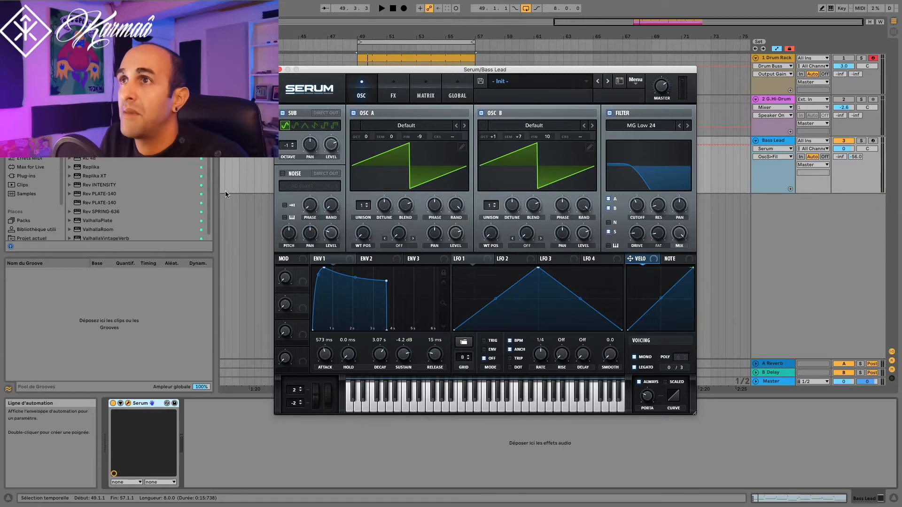
# Enable the noise oscillator with the Analog AlphaNz sample, adjust its level and route it through the filter, auditioning the cutoff.
pyautogui.click(284, 174)
pyautogui.click(310, 186)
pyautogui.moveTo(388, 199)
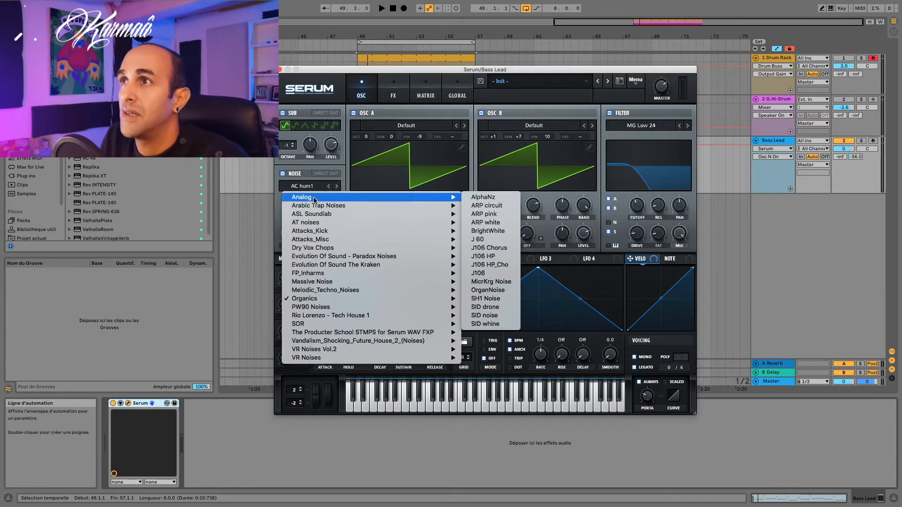
pyautogui.click(483, 197)
pyautogui.moveTo(331, 233); pyautogui.dragTo(330, 237)
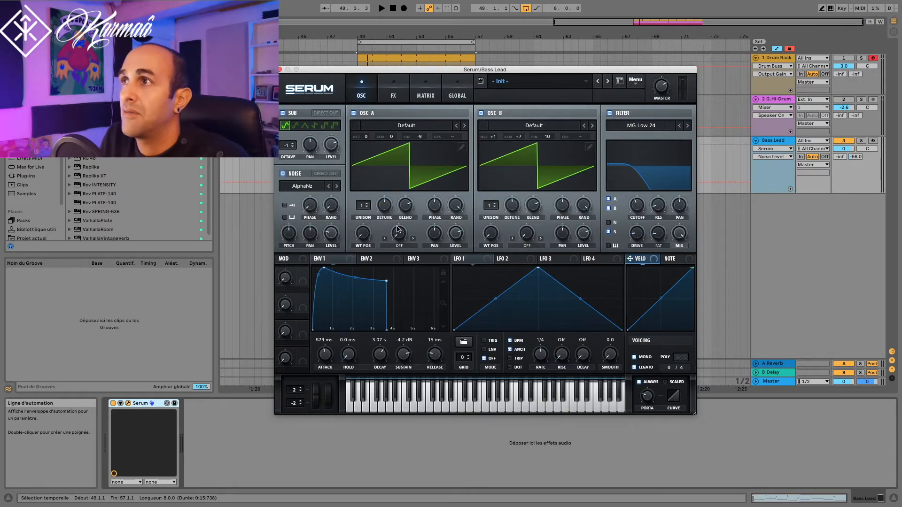
pyautogui.click(608, 223)
pyautogui.press('space')
pyautogui.moveTo(637, 207)
pyautogui.mouseDown()
pyautogui.moveTo(640, 167)
pyautogui.moveTo(639, 207)
pyautogui.mouseUp()
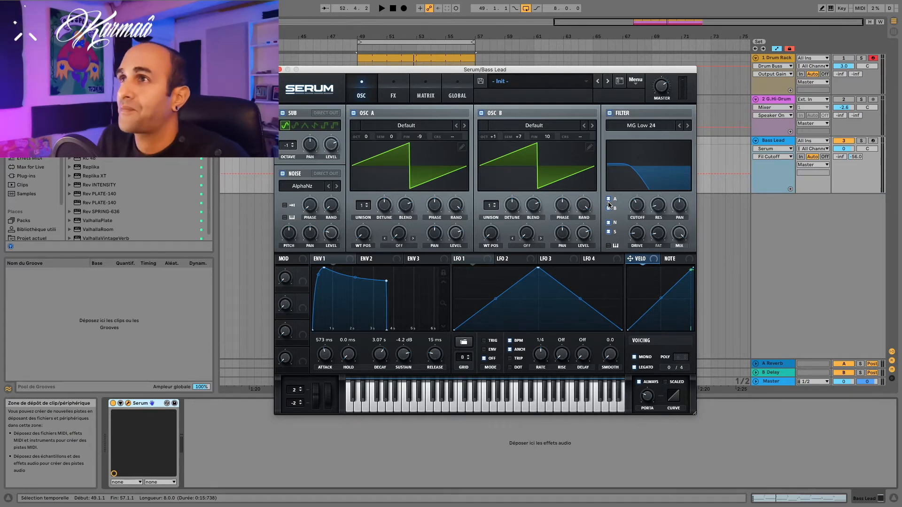
# Add Serum's Chorus effect with about 31% mix and adjust its rate, playing the bass line with the filter cutoff opened up.
pyautogui.click(394, 96)
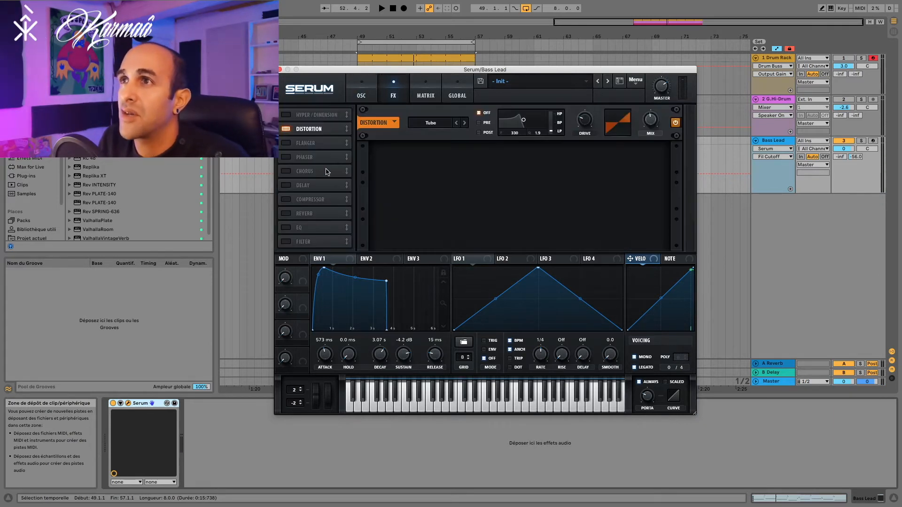
pyautogui.click(287, 171)
pyautogui.click(648, 179)
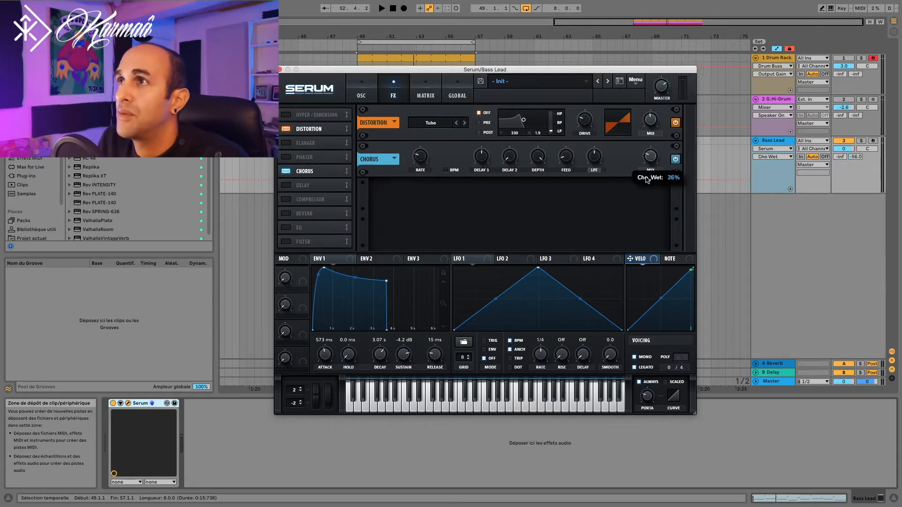
pyautogui.press('space')
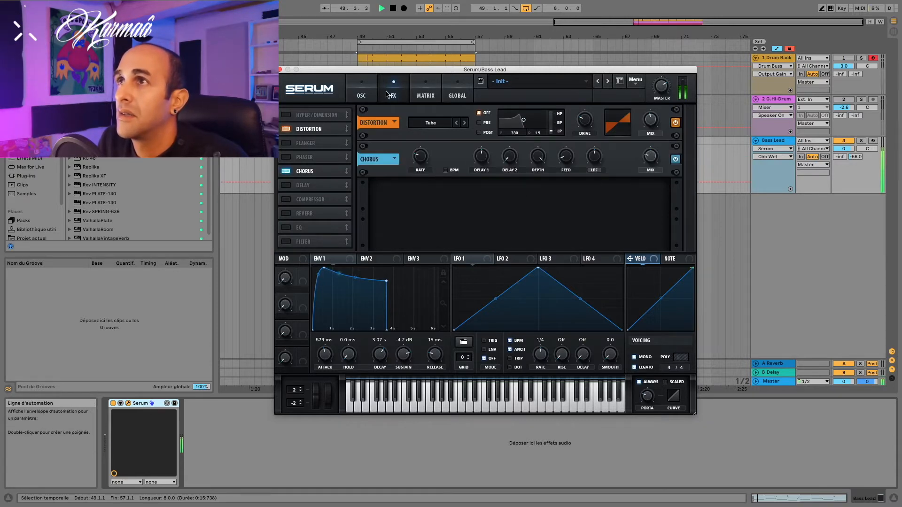
pyautogui.click(367, 96)
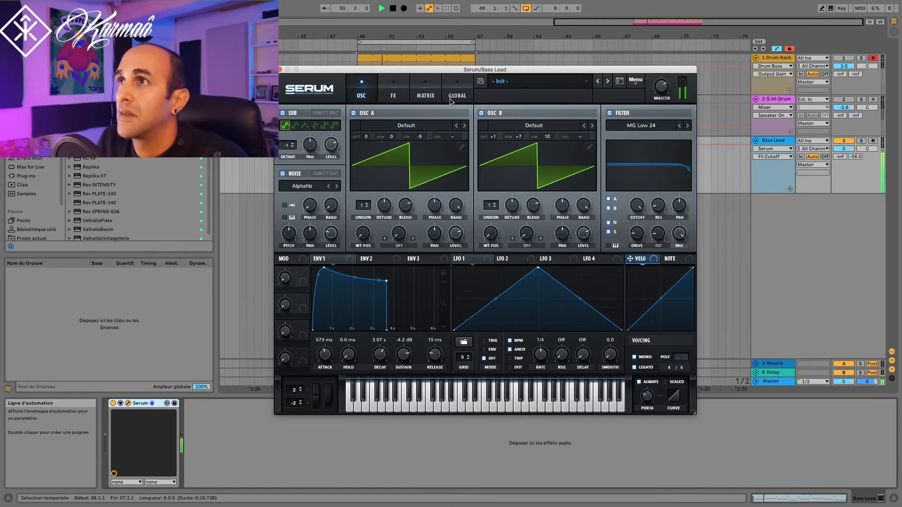
pyautogui.click(393, 91)
pyautogui.moveTo(651, 157); pyautogui.dragTo(657, 85)
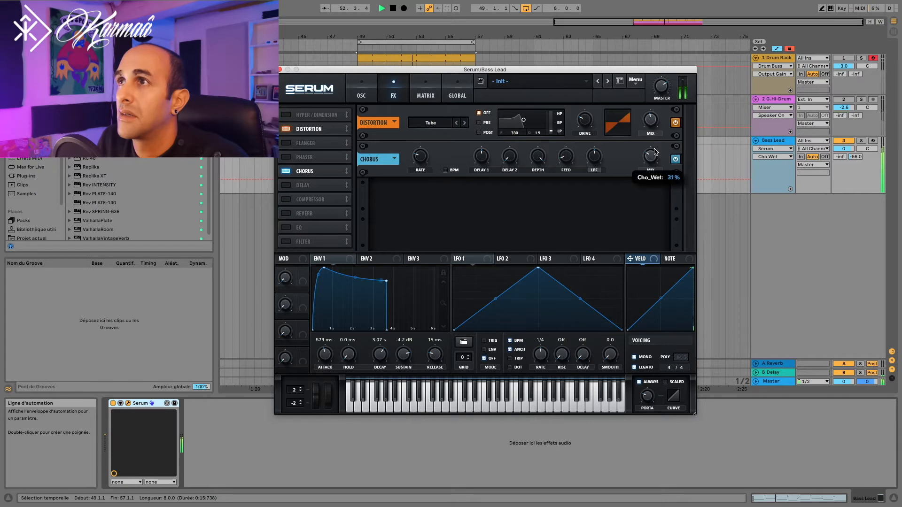
pyautogui.click(422, 159)
pyautogui.moveTo(419, 162)
pyautogui.mouseDown()
pyautogui.moveTo(424, 122)
pyautogui.moveTo(418, 152)
pyautogui.mouseUp()
# Draw Fil Cutoff automation on the Bass Lead track from bar 49 to 57, rising to a peak at each fast note run.
pyautogui.click(362, 98)
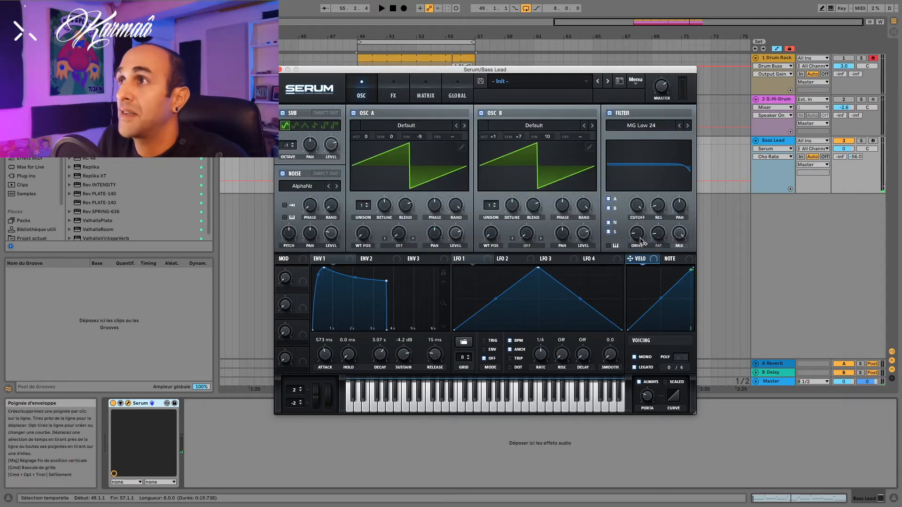
pyautogui.click(637, 207)
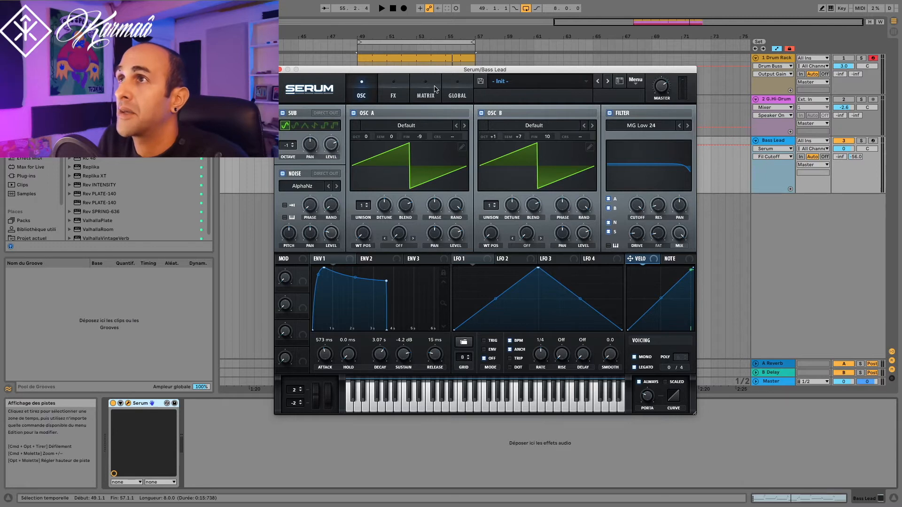
pyautogui.moveTo(441, 73); pyautogui.dragTo(488, 228)
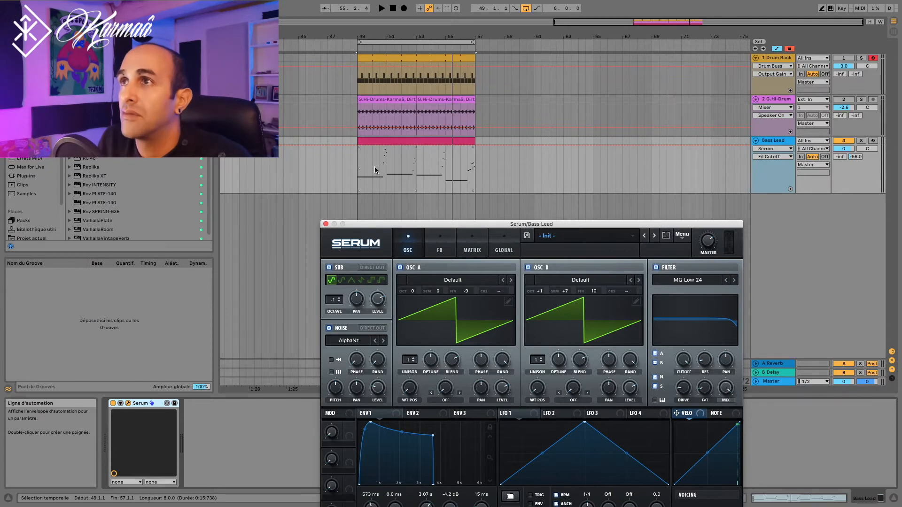
pyautogui.press('b')
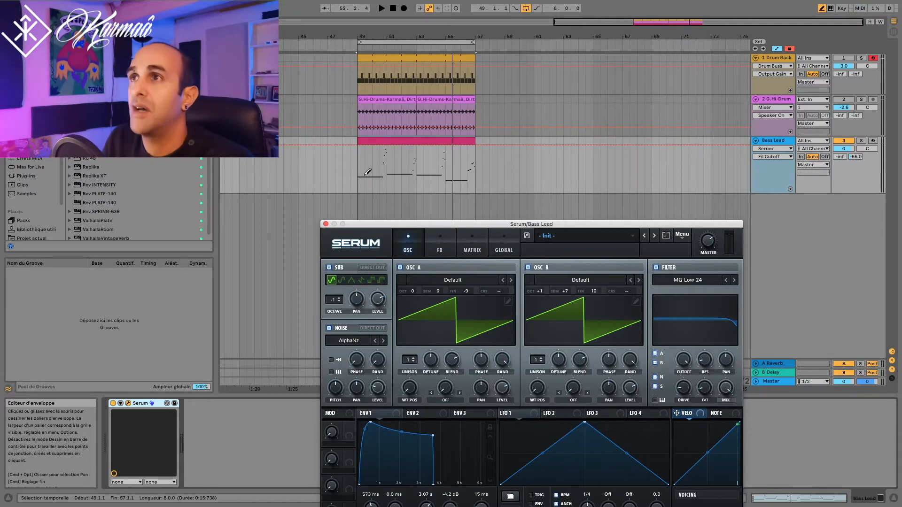
pyautogui.moveTo(361, 172)
pyautogui.mouseDown()
pyautogui.moveTo(352, 173)
pyautogui.moveTo(387, 155)
pyautogui.moveTo(399, 174)
pyautogui.moveTo(416, 146)
pyautogui.moveTo(425, 173)
pyautogui.moveTo(443, 150)
pyautogui.moveTo(456, 161)
pyautogui.moveTo(466, 154)
pyautogui.mouseUp()
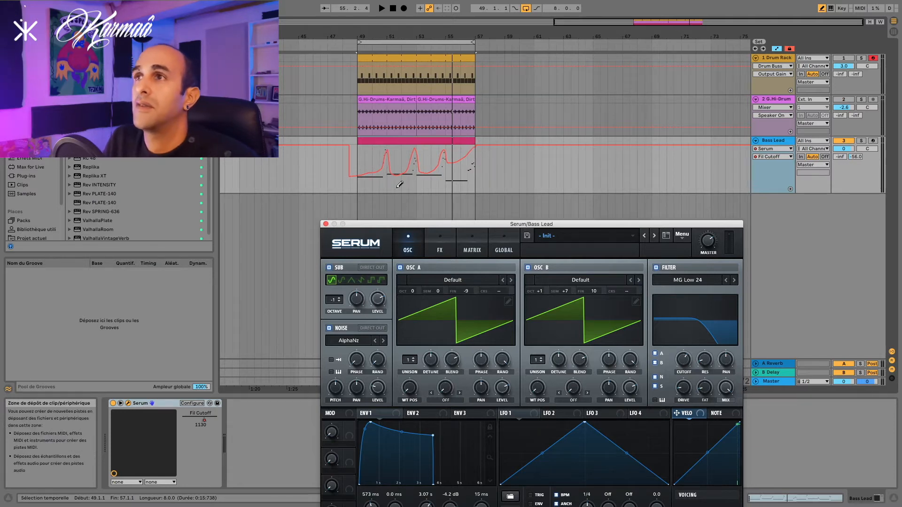
# Audition the cutoff automation, redraw its curves with smoother dips between the peaks, and close the Serum window.
pyautogui.press('space')
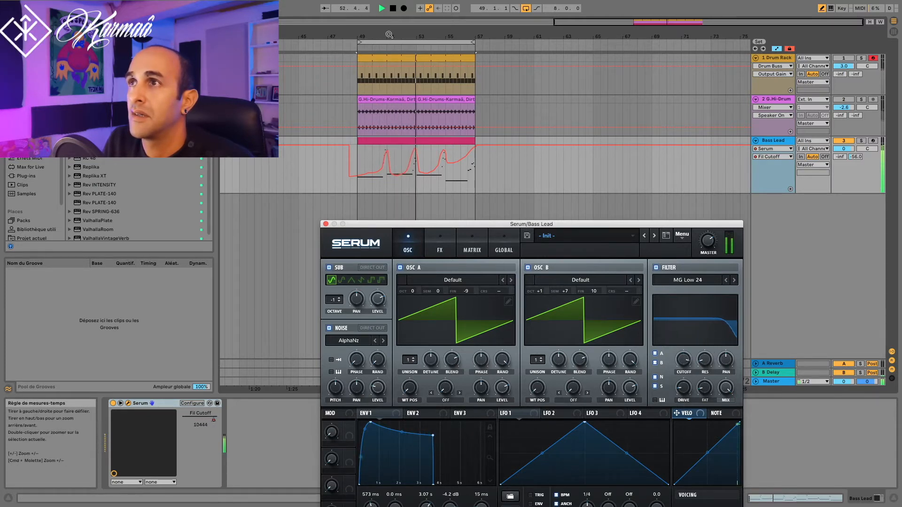
pyautogui.moveTo(389, 34); pyautogui.dragTo(390, 72)
pyautogui.press('space')
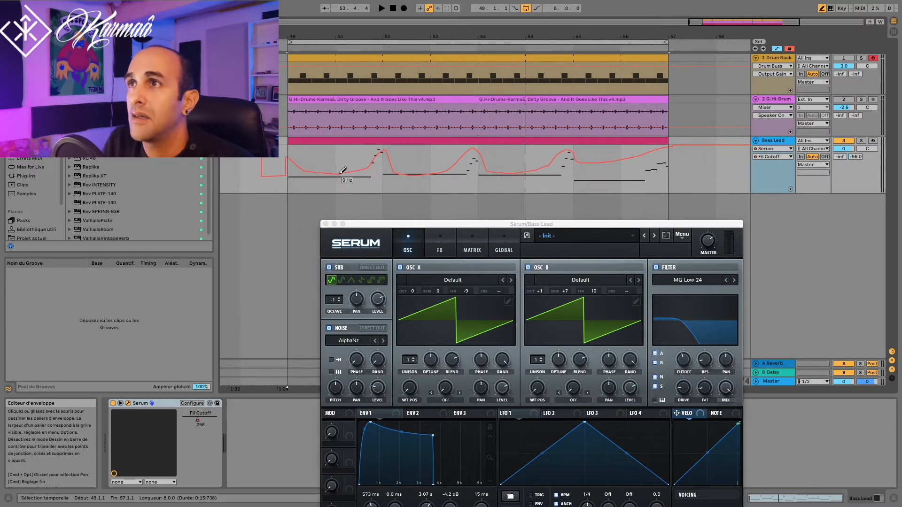
pyautogui.moveTo(362, 166); pyautogui.dragTo(371, 157)
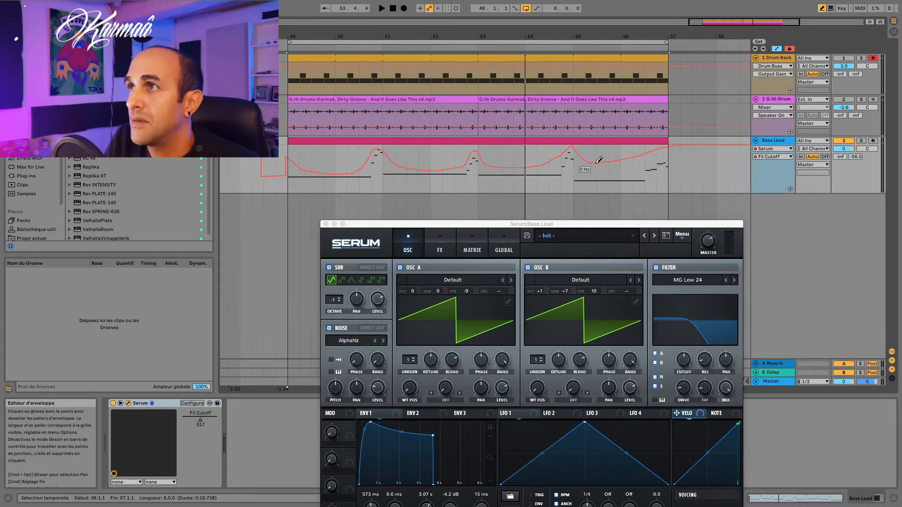
pyautogui.moveTo(636, 163); pyautogui.dragTo(646, 160)
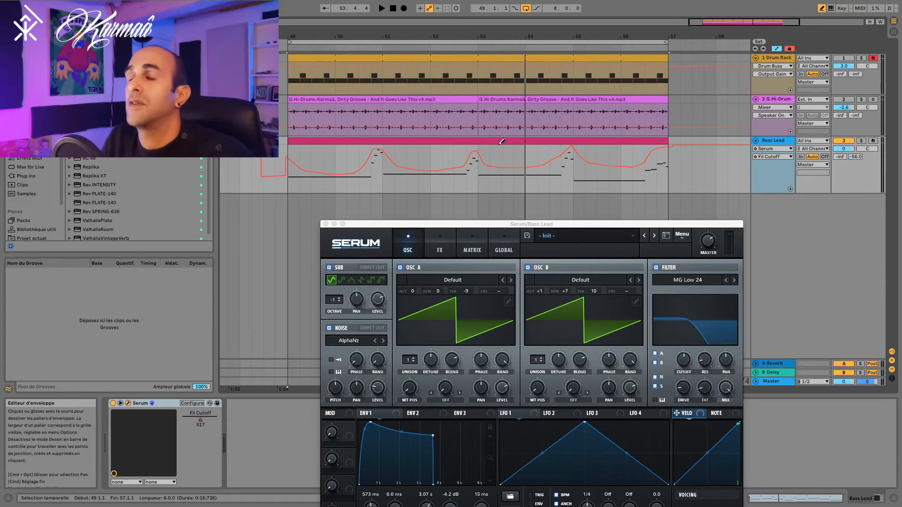
pyautogui.press('space')
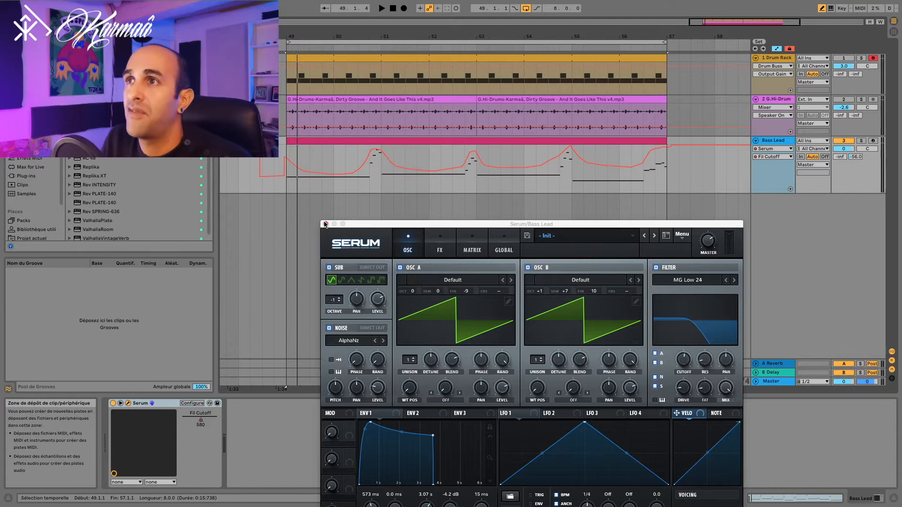
pyautogui.click(325, 224)
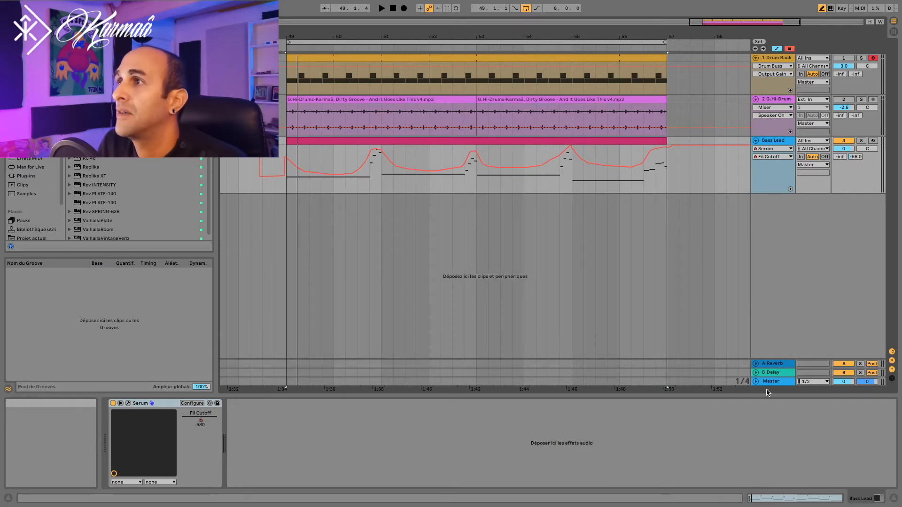
# Set the Bass Lead track's send to the A Reverb return to -10.6 dB while playing the bass line.
pyautogui.click(772, 366)
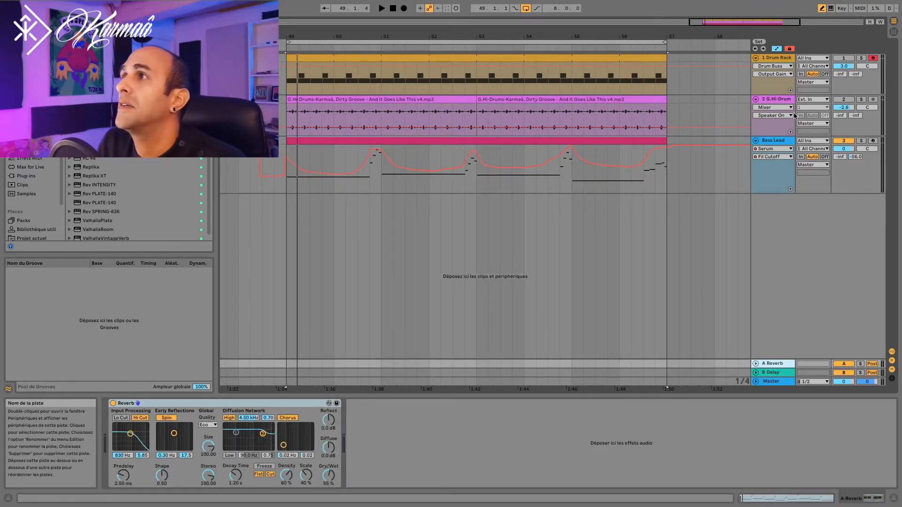
pyautogui.click(855, 157)
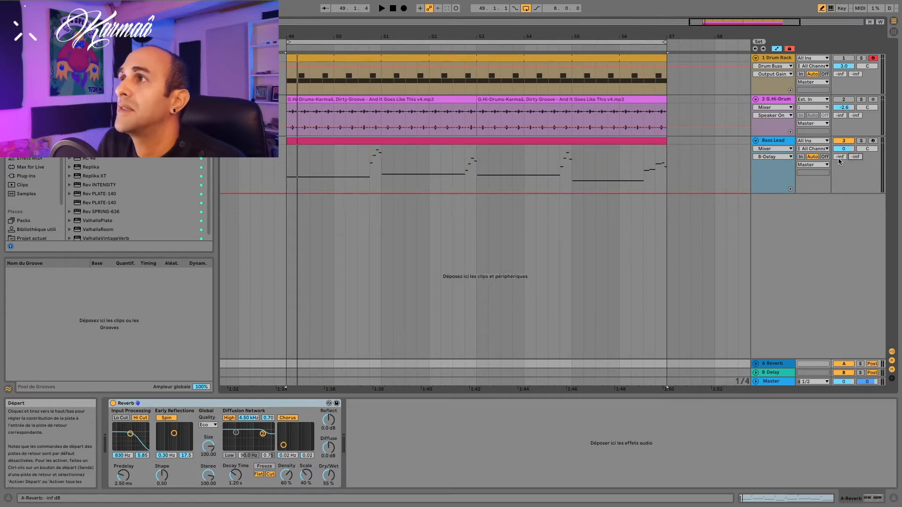
pyautogui.press('space')
pyautogui.moveTo(839, 157)
pyautogui.mouseDown()
pyautogui.moveTo(839, 110)
pyautogui.moveTo(840, 162)
pyautogui.mouseUp()
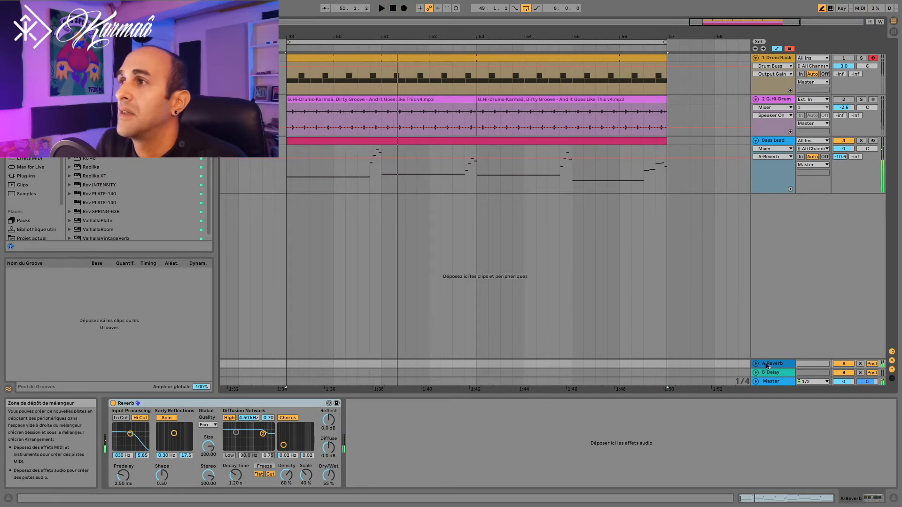
# Set the return reverb to 100% wet with a 9.23 s decay, and enable its low cut with the input filter around 1.94 kHz.
pyautogui.moveTo(328, 475); pyautogui.dragTo(329, 458)
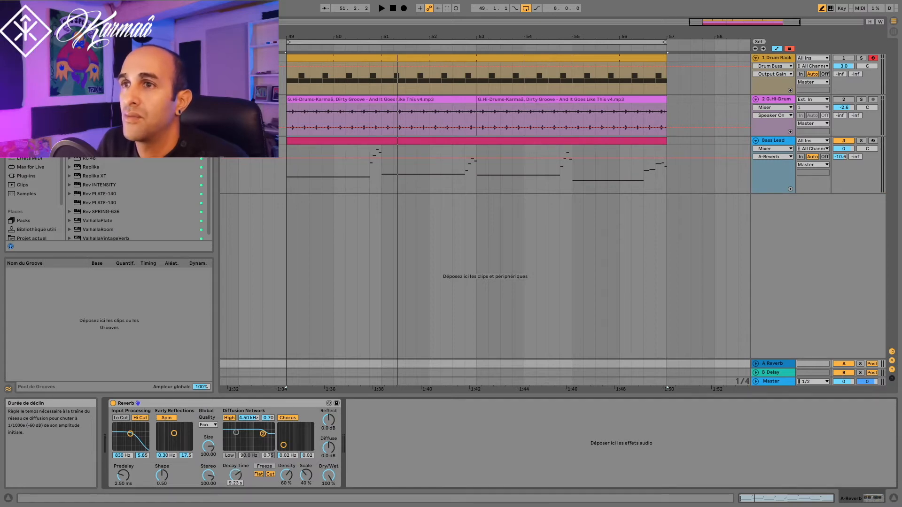
pyautogui.click(121, 417)
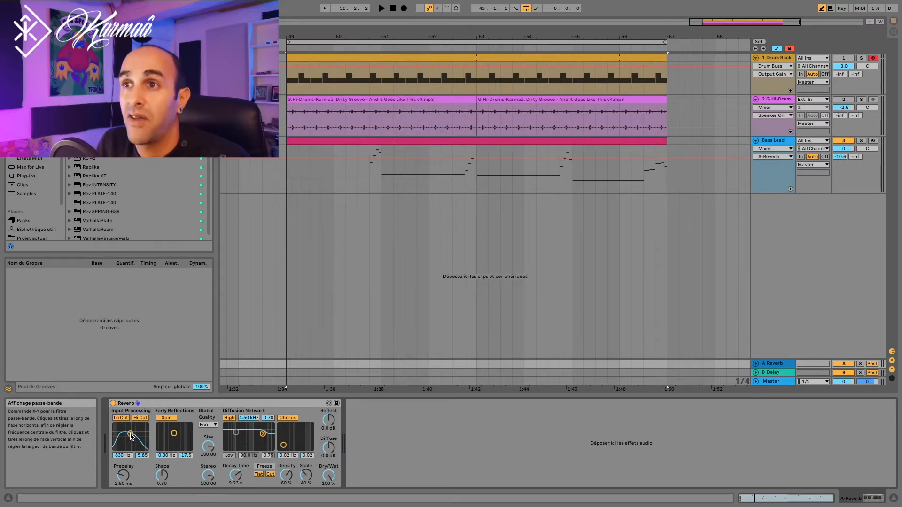
pyautogui.press('space')
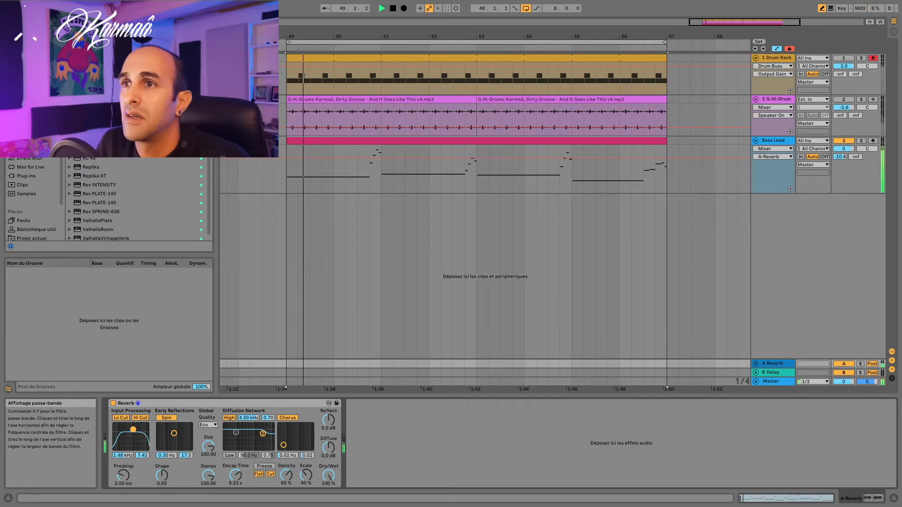
pyautogui.moveTo(131, 437); pyautogui.dragTo(134, 432)
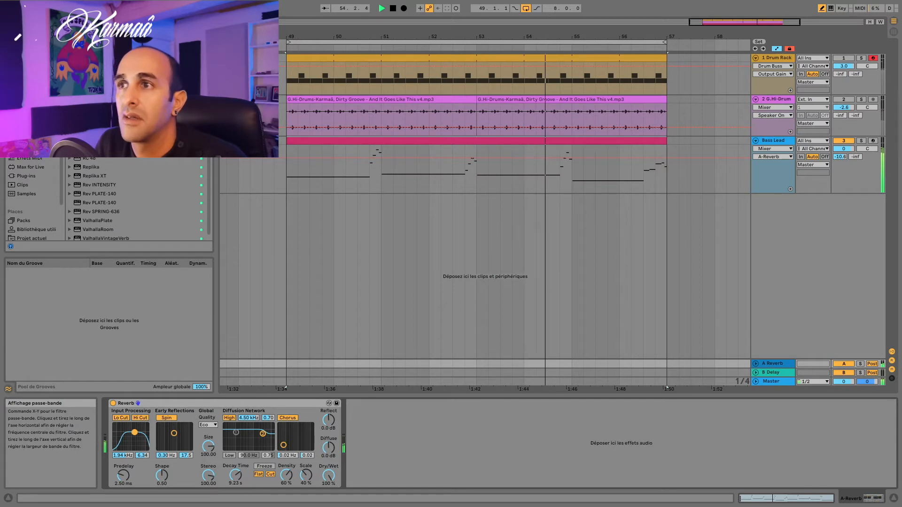
# Set the reverb's Reflect to -2.2 dB, its diffusion high filter to 3.33 kHz and its input filter to 1.48 kHz.
pyautogui.moveTo(327, 421); pyautogui.dragTo(327, 426)
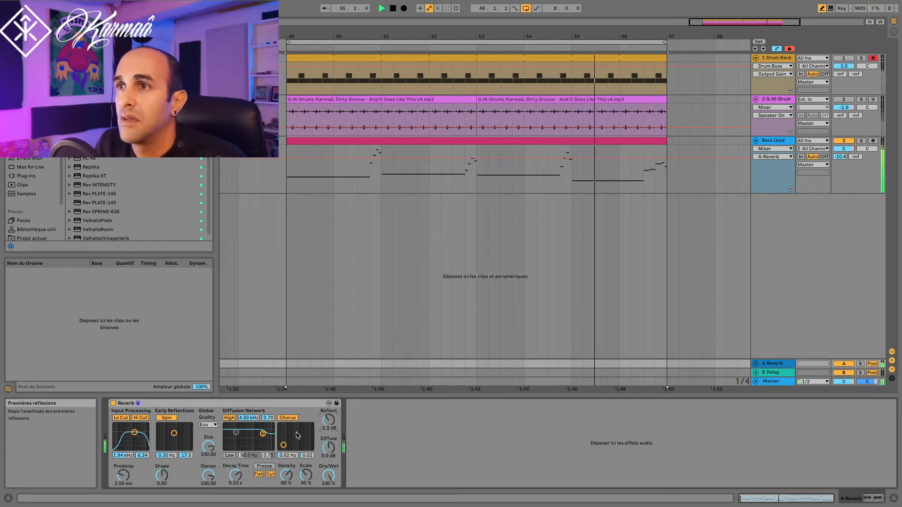
pyautogui.moveTo(263, 434); pyautogui.dragTo(261, 437)
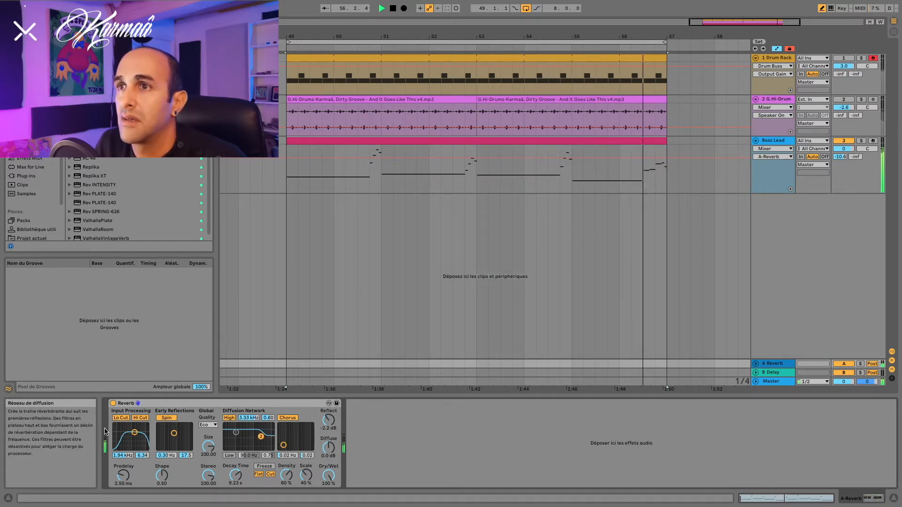
pyautogui.moveTo(135, 432); pyautogui.dragTo(133, 431)
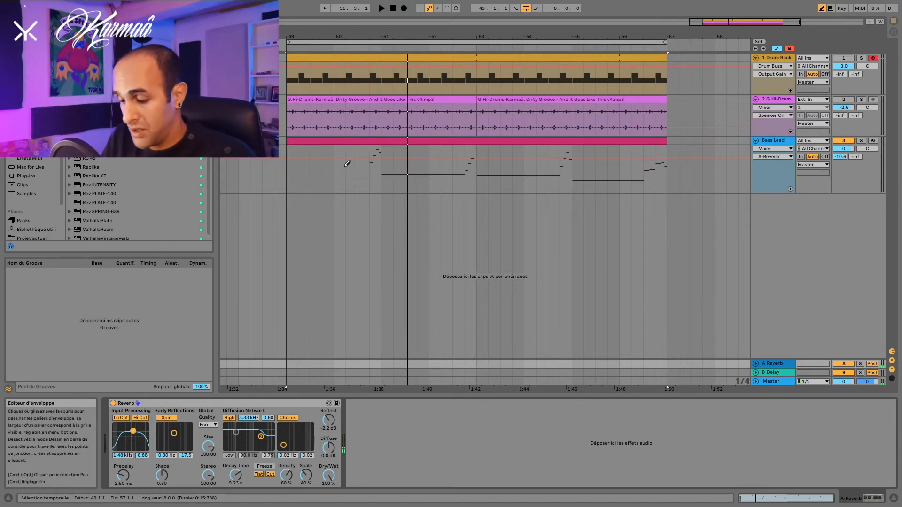
# Draw A-Reverb send automation on the Bass Lead track that peaks over the fast notes ending bars 50, 52, 54 and 56, and play it.
pyautogui.press('b')
pyautogui.moveTo(310, 158)
pyautogui.mouseDown()
pyautogui.moveTo(300, 192)
pyautogui.moveTo(367, 194)
pyautogui.moveTo(377, 155)
pyautogui.moveTo(382, 193)
pyautogui.mouseUp()
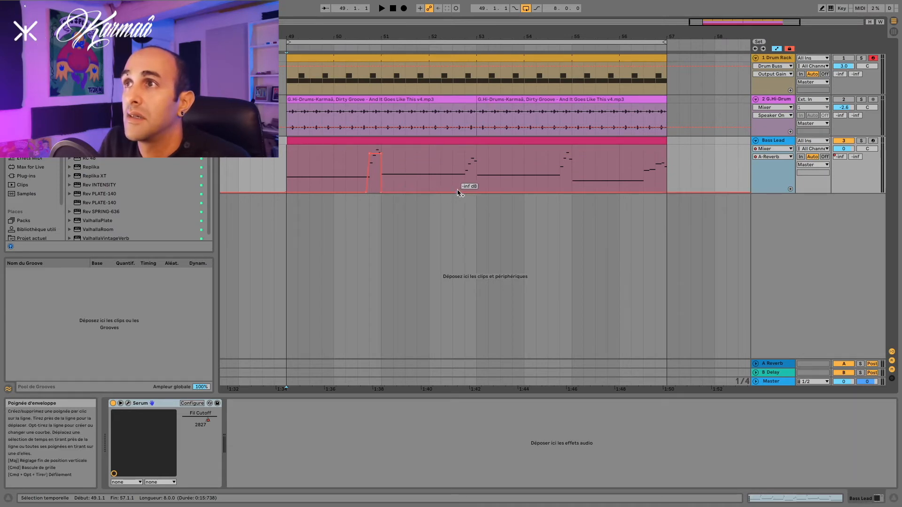
pyautogui.moveTo(464, 192)
pyautogui.mouseDown()
pyautogui.moveTo(465, 157)
pyautogui.moveTo(476, 150)
pyautogui.moveTo(476, 189)
pyautogui.mouseUp()
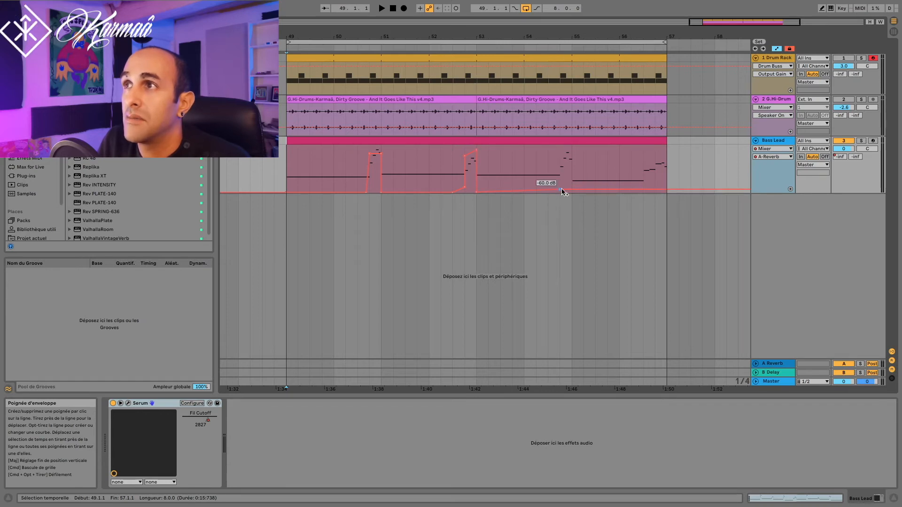
pyautogui.moveTo(570, 190)
pyautogui.mouseDown()
pyautogui.moveTo(567, 151)
pyautogui.moveTo(571, 175)
pyautogui.mouseUp()
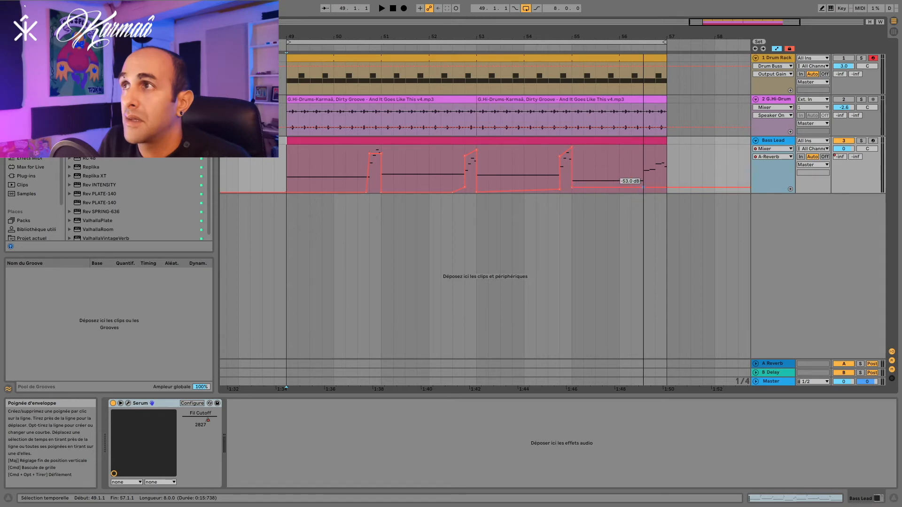
pyautogui.moveTo(632, 179); pyautogui.dragTo(631, 181)
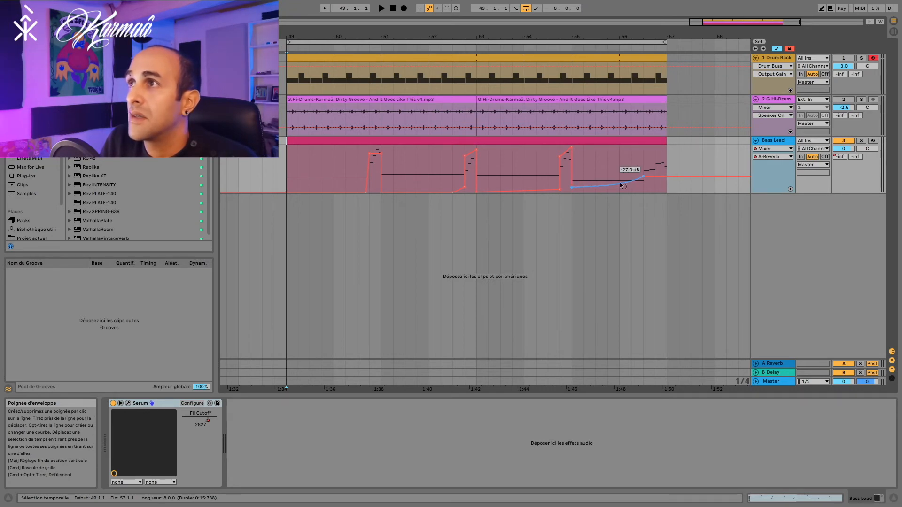
pyautogui.moveTo(661, 178); pyautogui.dragTo(658, 150)
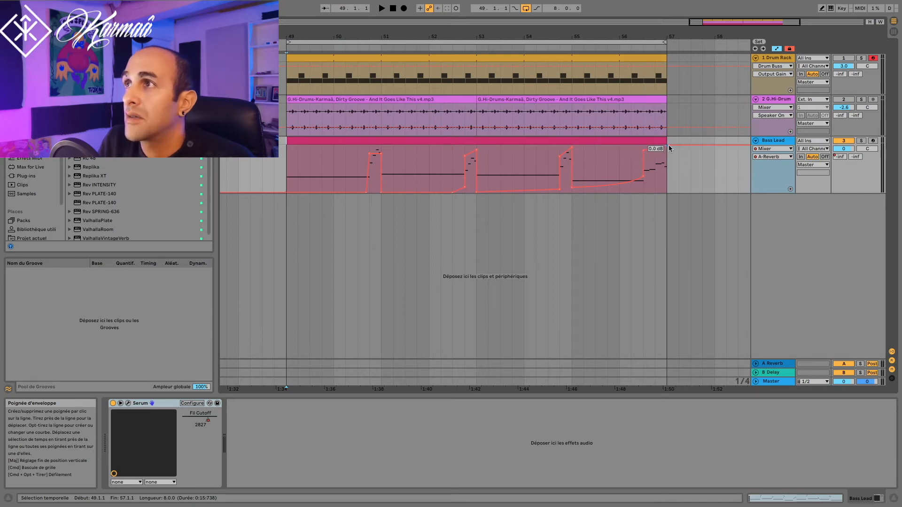
pyautogui.press('space')
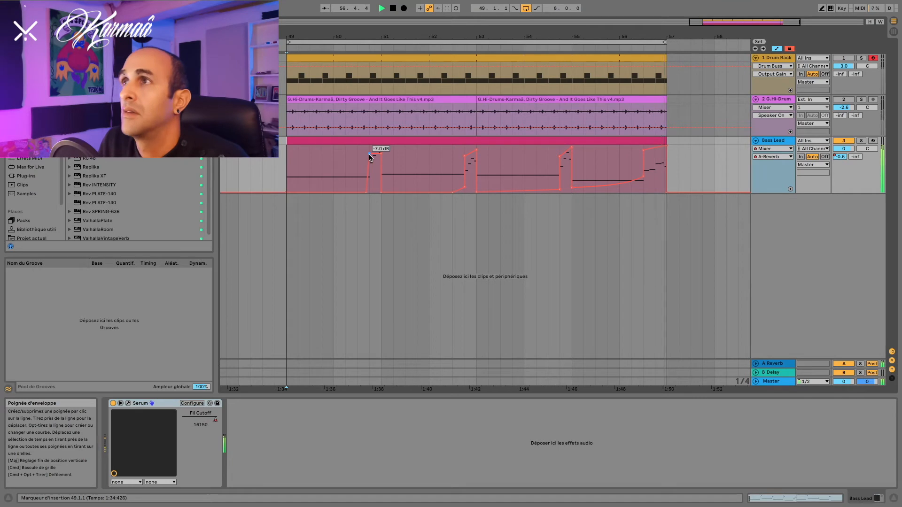
# Scale down the reverb send automation across bars 49 to 57, most strongly at the start, and audition it.
pyautogui.moveTo(288, 162); pyautogui.dragTo(664, 166)
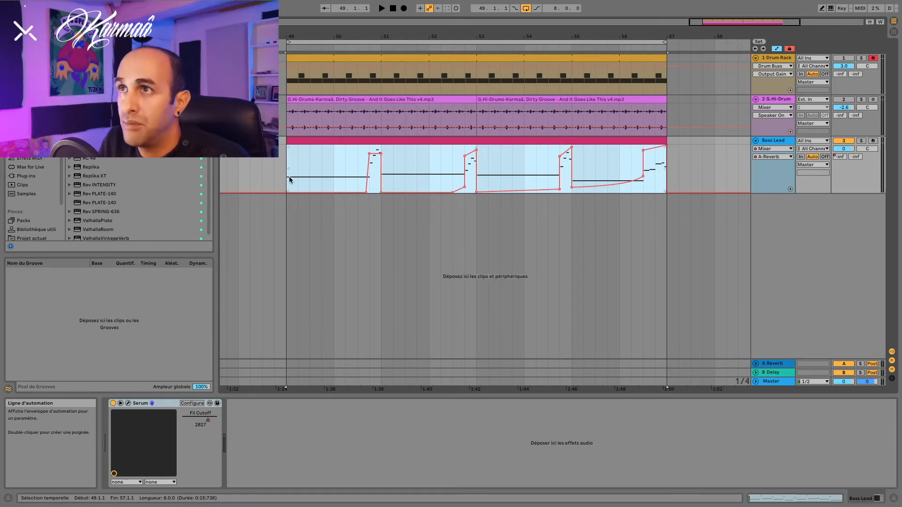
pyautogui.moveTo(477, 147); pyautogui.dragTo(476, 149)
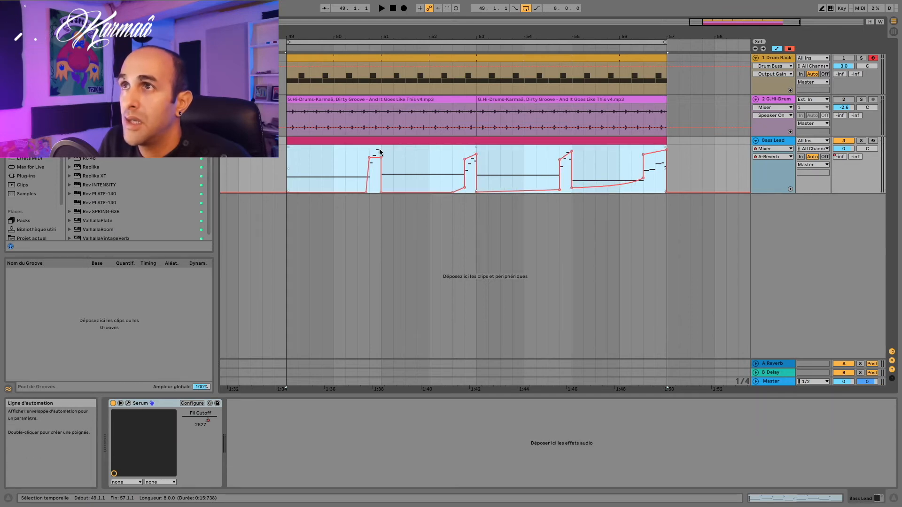
pyautogui.moveTo(288, 147); pyautogui.dragTo(287, 160)
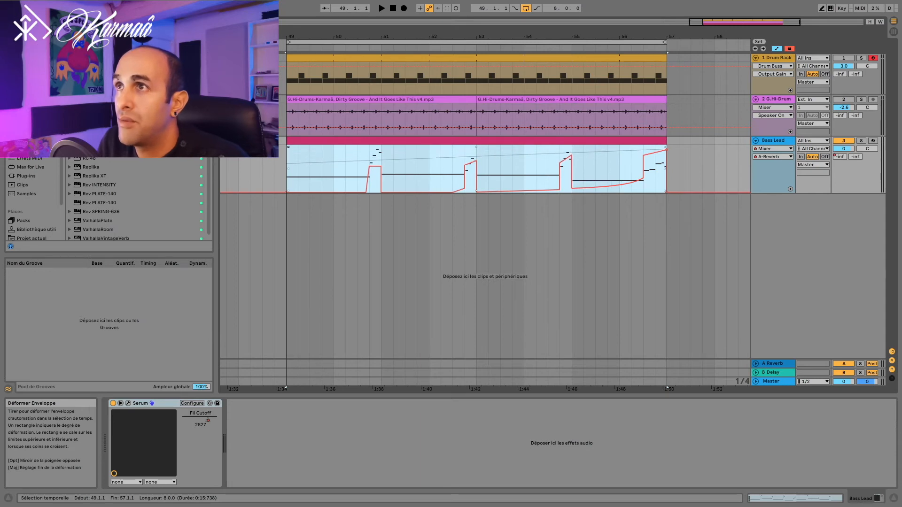
pyautogui.press('space')
pyautogui.click(398, 161)
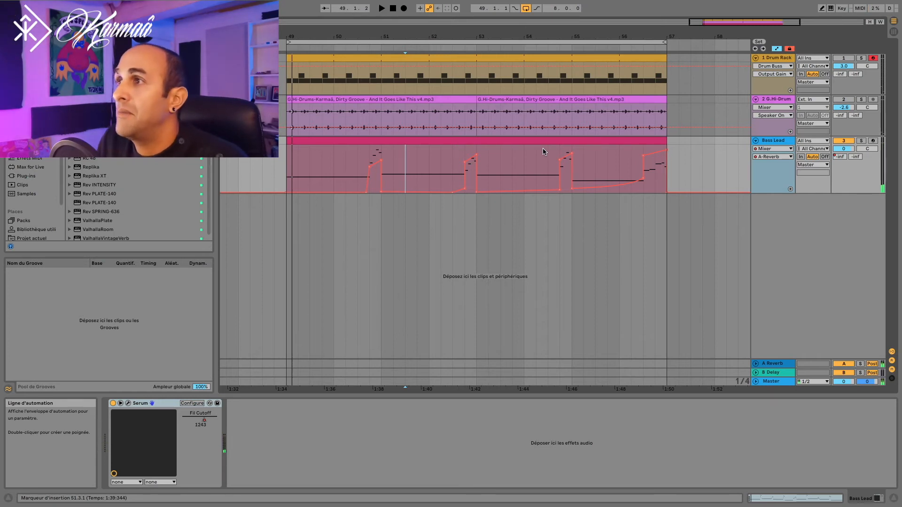
# Bring up the Delay return's device and the B-Delay send automation, and put Serum's Fil Cutoff automation in its own Bass Lead lane.
pyautogui.click(773, 373)
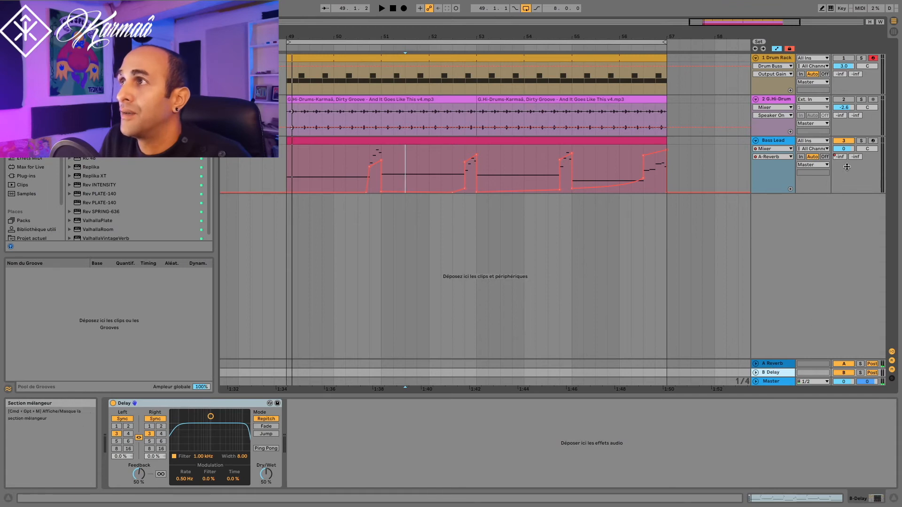
pyautogui.moveTo(853, 156); pyautogui.dragTo(852, 154)
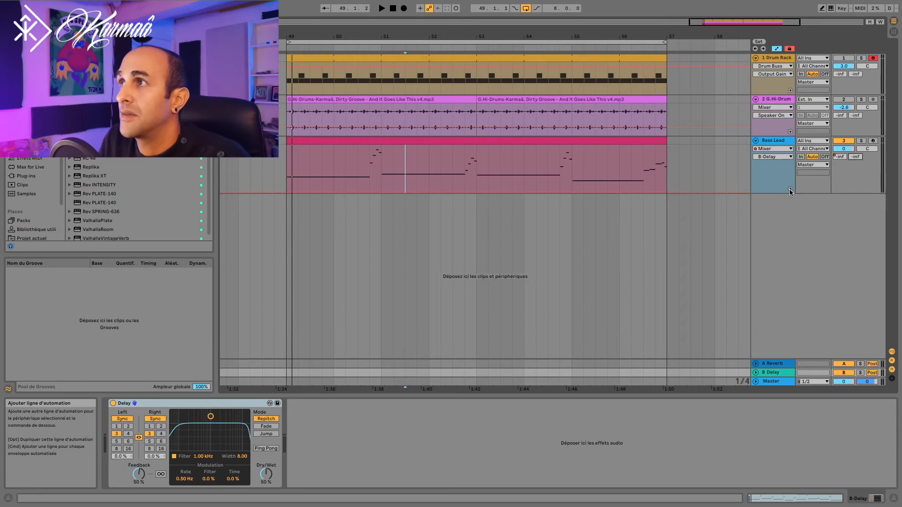
pyautogui.click(776, 149)
pyautogui.click(766, 163)
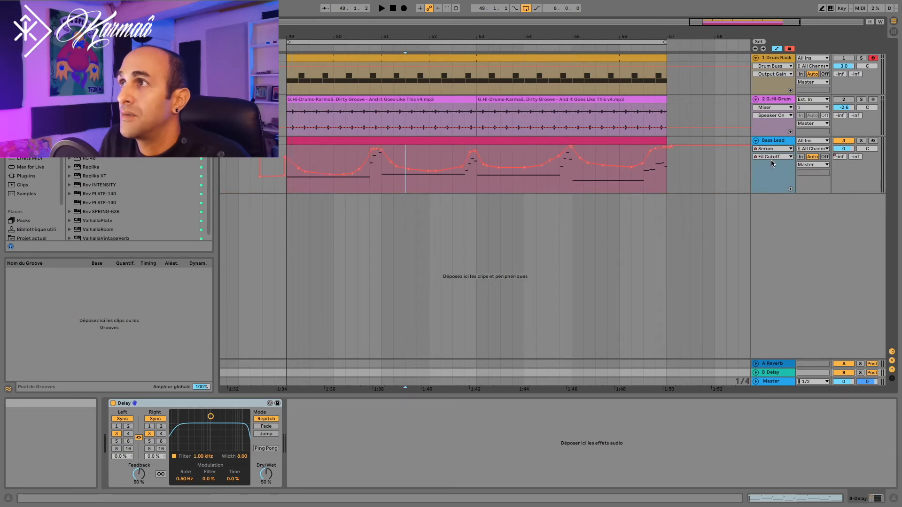
pyautogui.click(790, 190)
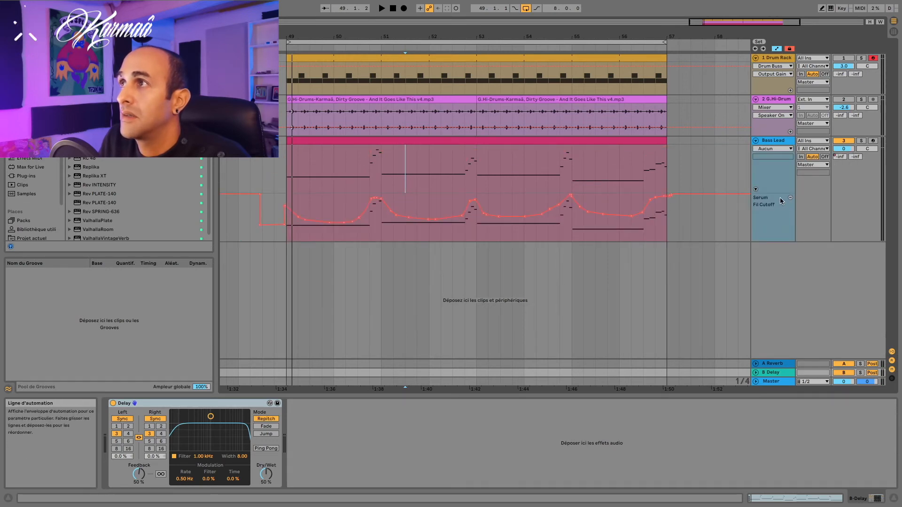
# Show the Bass Lead mixer's A-Reverb send automation and move it into its own separate automation lane.
pyautogui.click(770, 149)
pyautogui.click(770, 170)
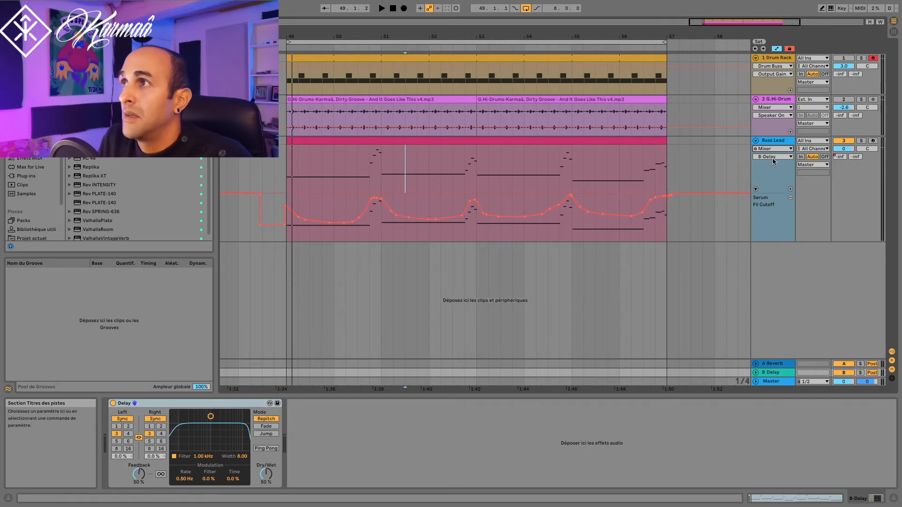
pyautogui.click(771, 156)
pyautogui.click(771, 191)
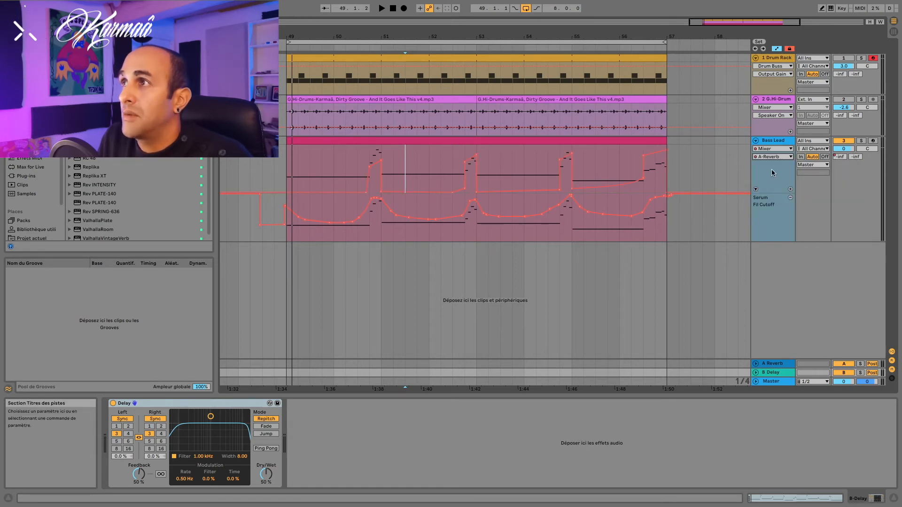
pyautogui.click(790, 188)
pyautogui.moveTo(772, 289); pyautogui.dragTo(772, 287)
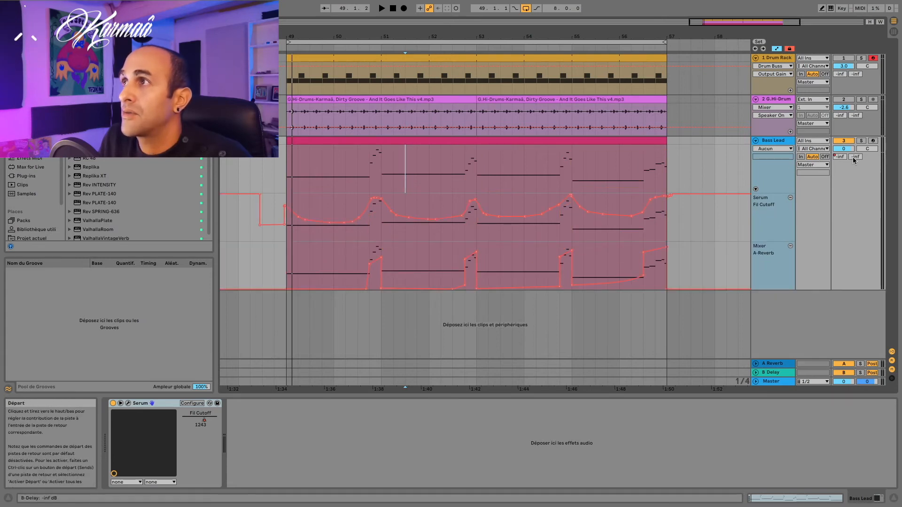
# Add a separate B-Delay send lane, shrink the main Bass Lead lane, and raise the delay send to -8.0 dB while playing.
pyautogui.click(790, 189)
pyautogui.moveTo(772, 214); pyautogui.dragTo(773, 333)
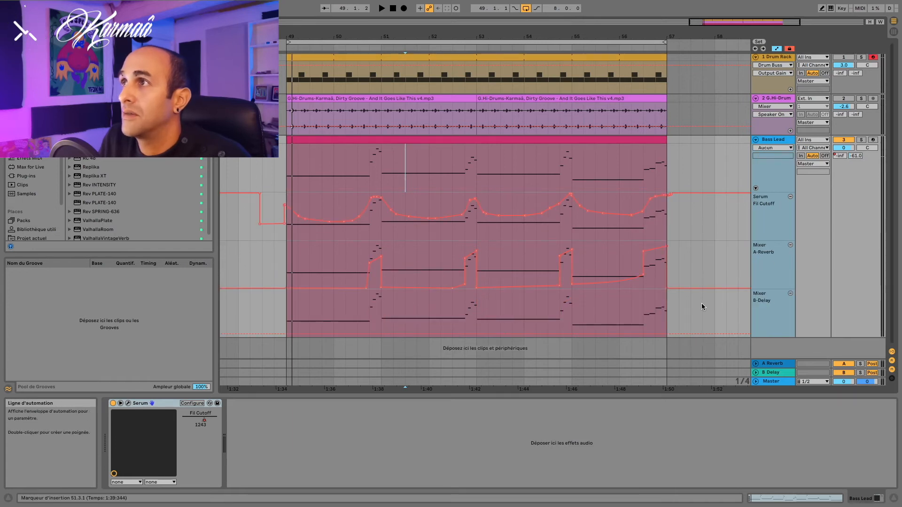
pyautogui.moveTo(771, 192); pyautogui.dragTo(771, 162)
pyautogui.moveTo(328, 303); pyautogui.dragTo(326, 282)
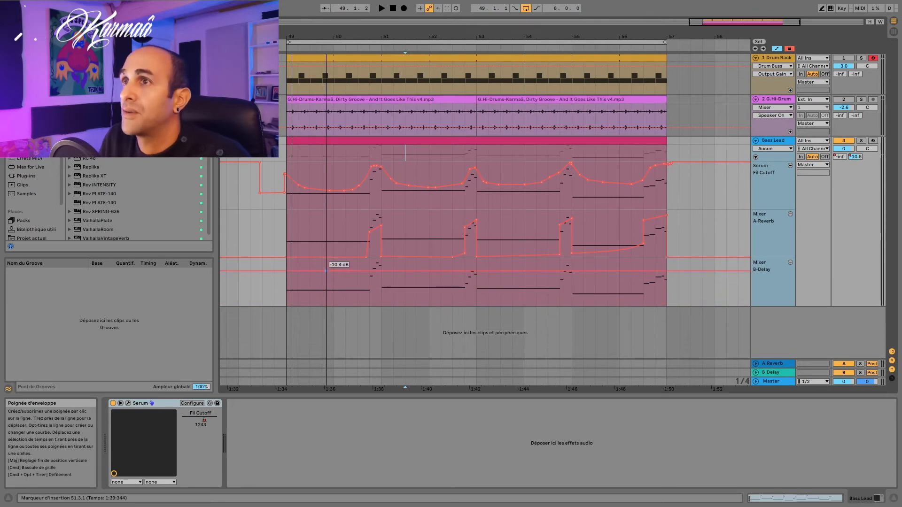
pyautogui.press('space')
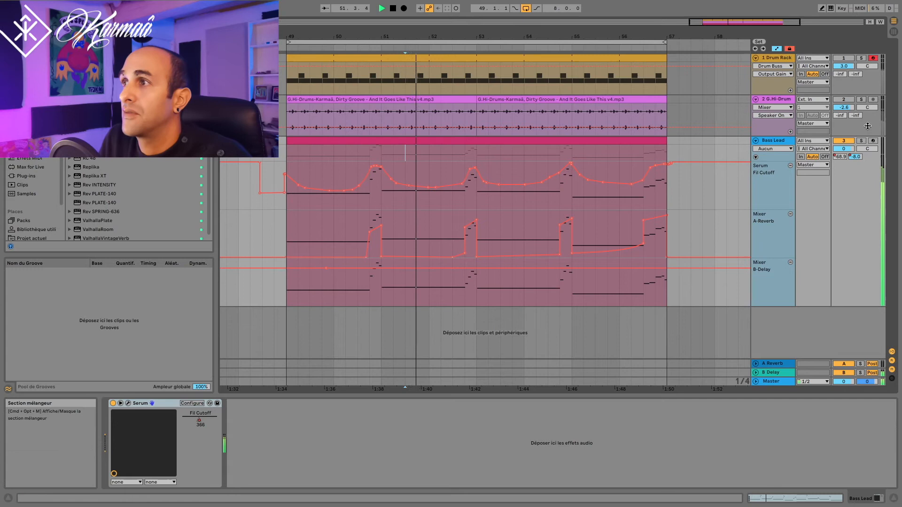
# Enable Ping Pong on the return delay, set its filter to 1.08 kHz with a width of 3.86, and raise feedback to 60%.
pyautogui.click(778, 374)
pyautogui.press('space')
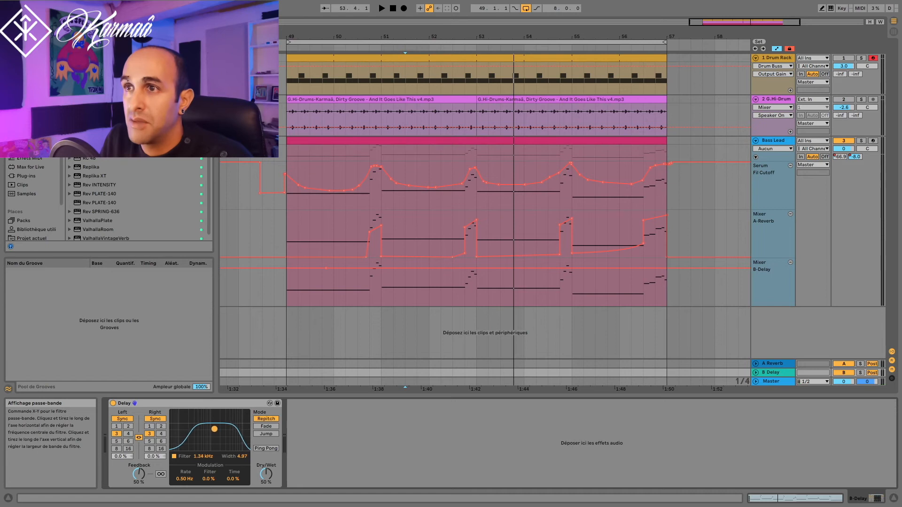
pyautogui.press('space')
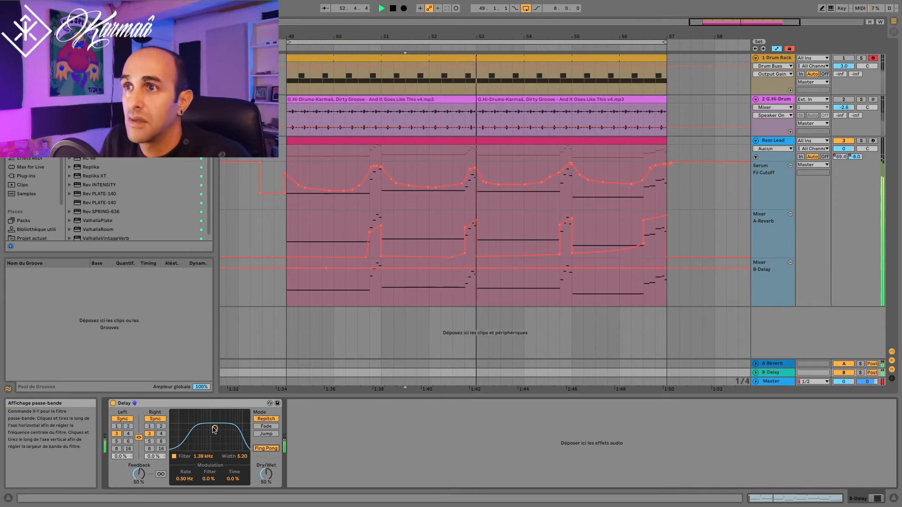
pyautogui.moveTo(214, 429); pyautogui.dragTo(201, 430)
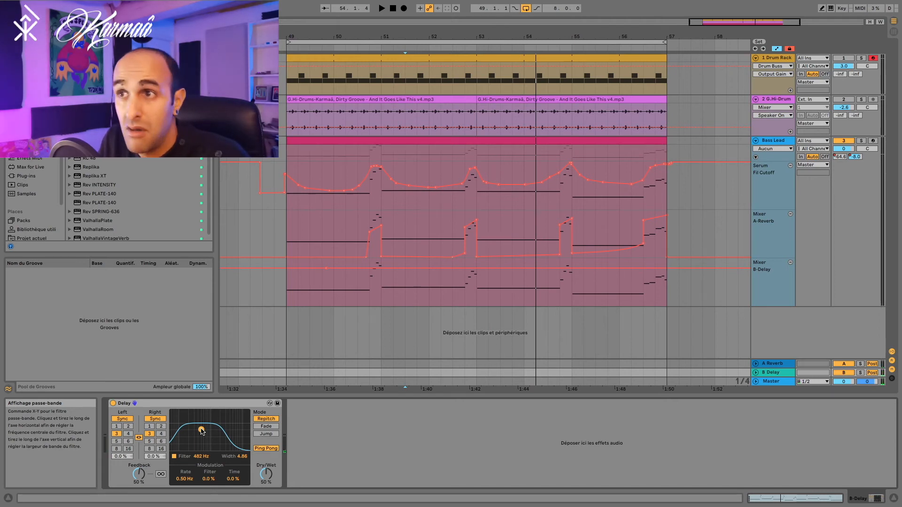
pyautogui.press('space')
pyautogui.moveTo(209, 431)
pyautogui.mouseDown()
pyautogui.moveTo(217, 428)
pyautogui.moveTo(211, 434)
pyautogui.mouseUp()
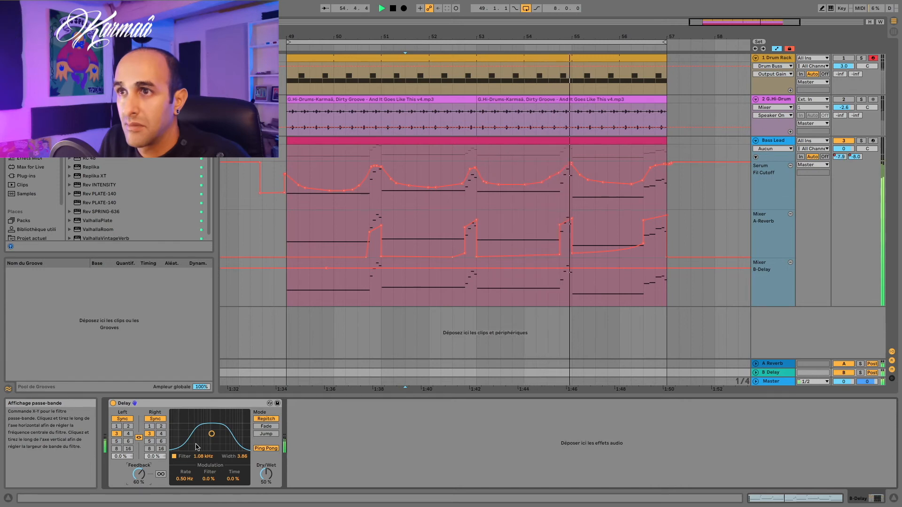
# Unlink the delay's left and right times, audition right divisions 4 and 2, and settle on 3 while playing the loop.
pyautogui.click(138, 438)
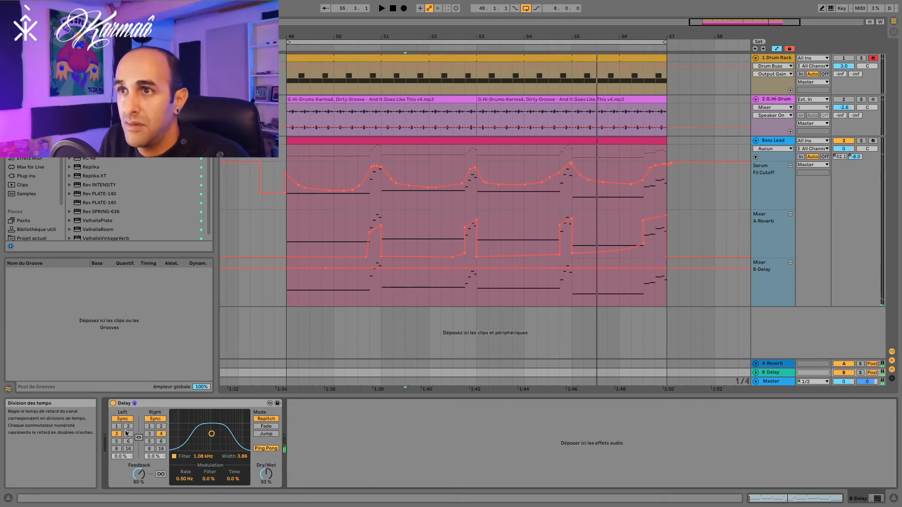
pyautogui.press('space')
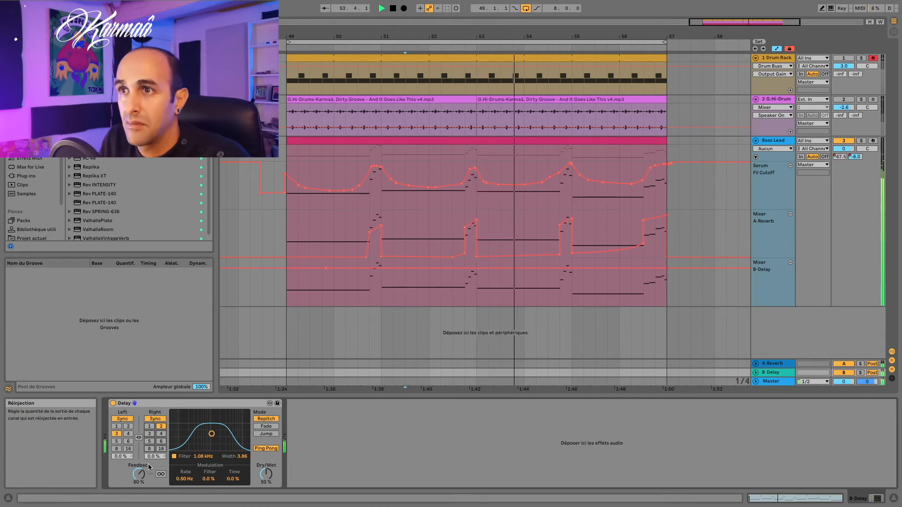
pyautogui.click(161, 435)
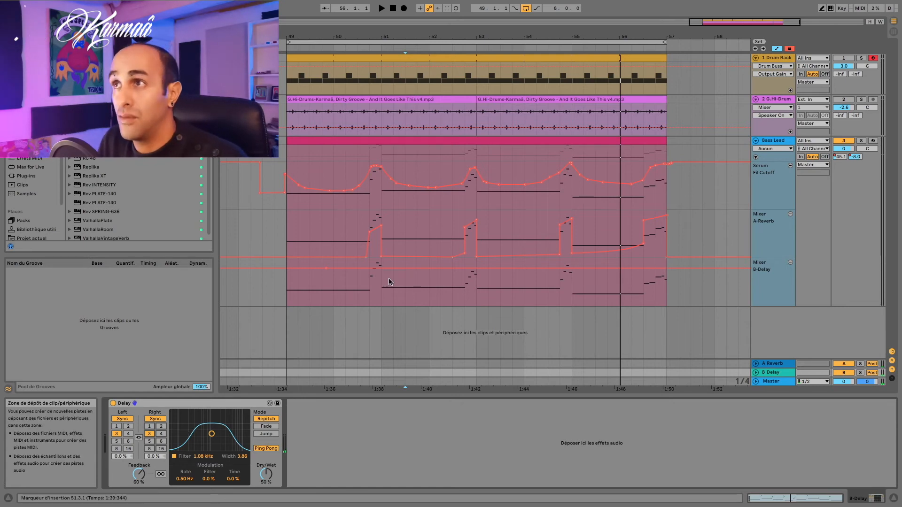
pyautogui.click(469, 42)
pyautogui.press('space')
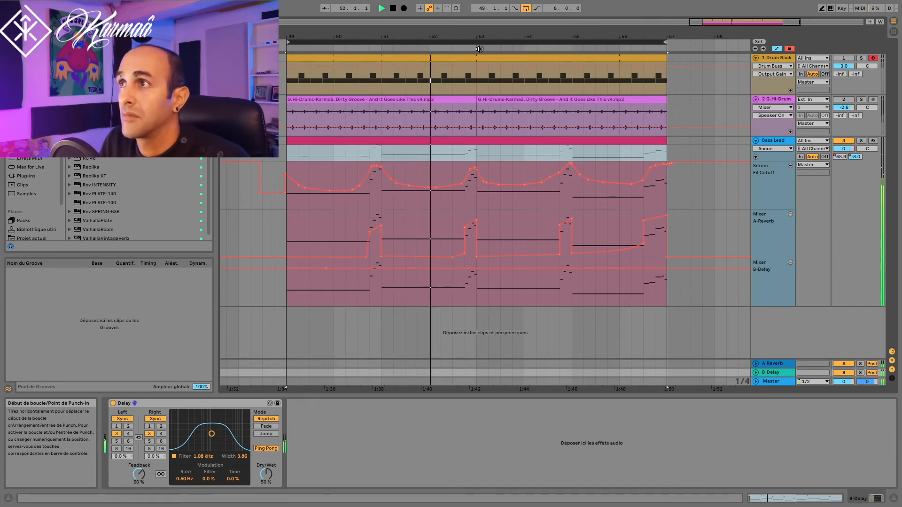
# Draw B-Delay send automation that stays low under the long notes and peaks over the fast notes ending each two-bar phrase, and play it.
pyautogui.moveTo(337, 269)
pyautogui.mouseDown()
pyautogui.moveTo(337, 302)
pyautogui.moveTo(382, 297)
pyautogui.moveTo(381, 269)
pyautogui.mouseUp()
pyautogui.moveTo(381, 298); pyautogui.dragTo(381, 297)
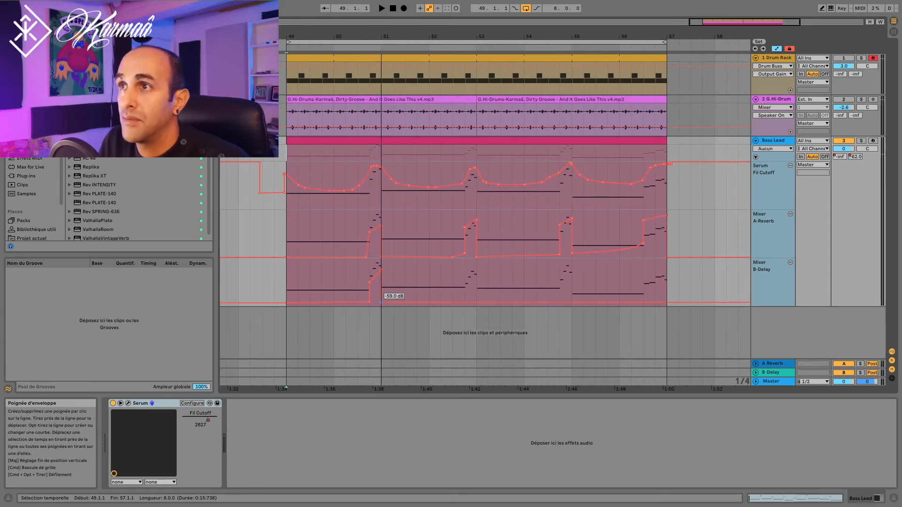
pyautogui.moveTo(468, 303)
pyautogui.mouseDown()
pyautogui.moveTo(464, 278)
pyautogui.moveTo(475, 267)
pyautogui.moveTo(477, 288)
pyautogui.mouseUp()
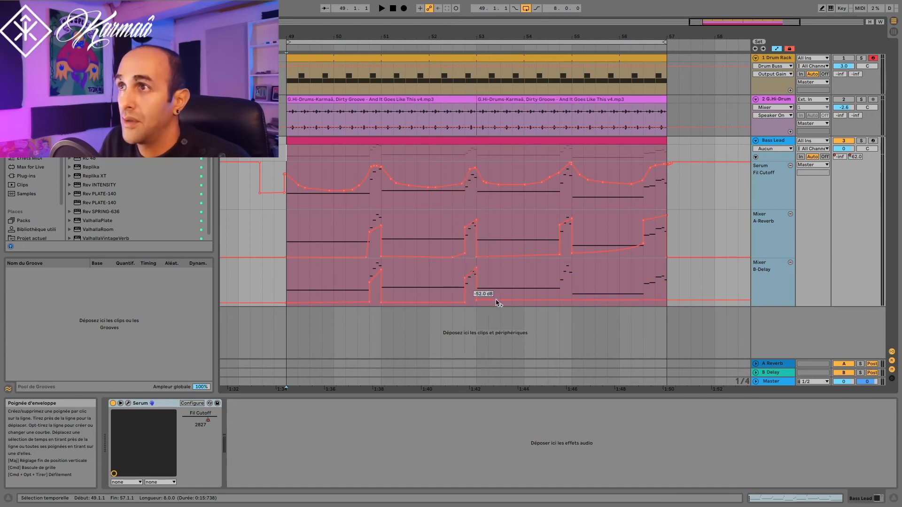
pyautogui.moveTo(560, 303); pyautogui.dragTo(560, 272)
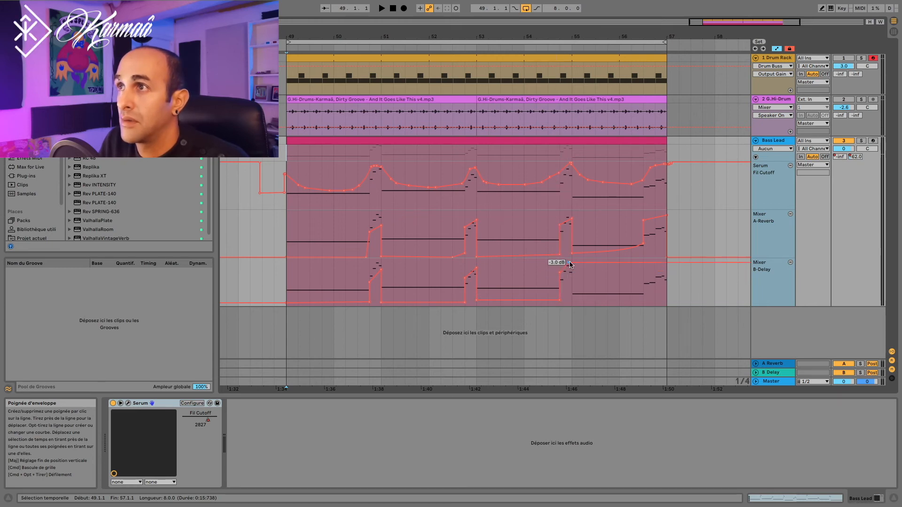
pyautogui.moveTo(570, 275); pyautogui.dragTo(572, 305)
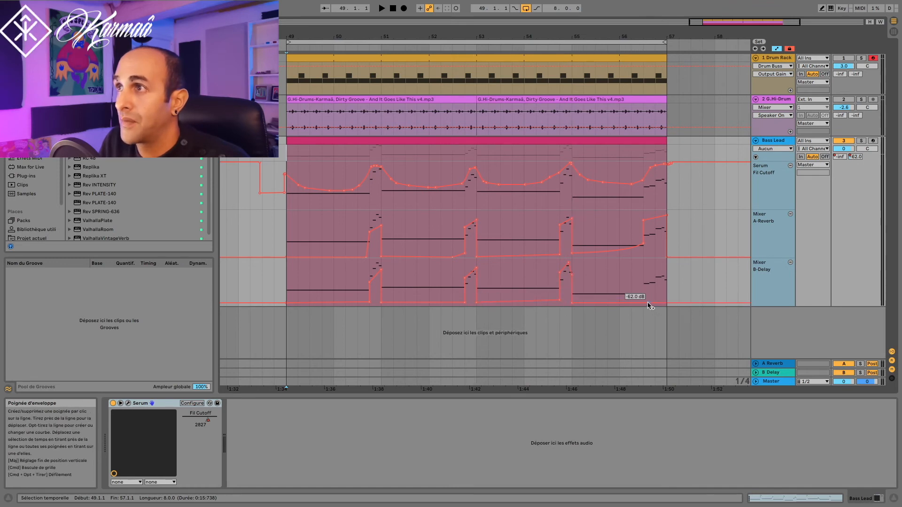
pyautogui.moveTo(644, 302); pyautogui.dragTo(669, 297)
pyautogui.press('space')
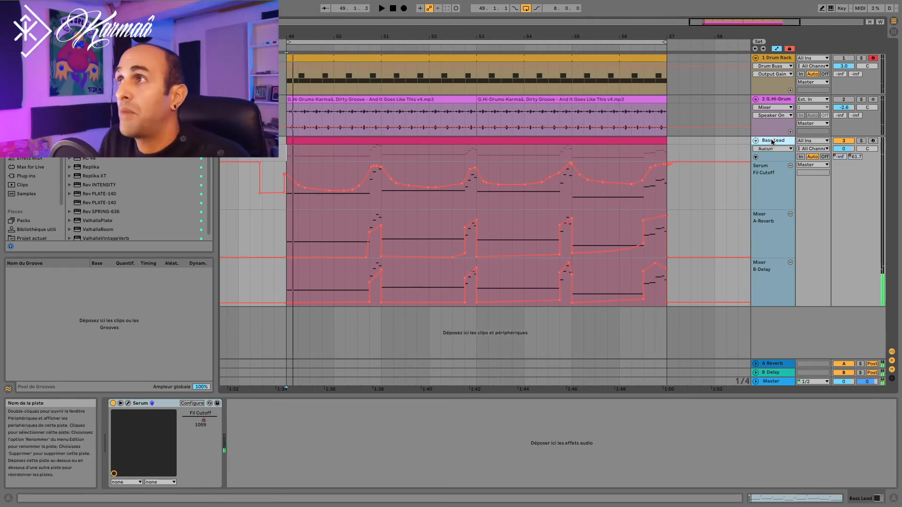
# Insert an EQ Eight after Serum on the Bass Lead track.
pyautogui.click(28, 65)
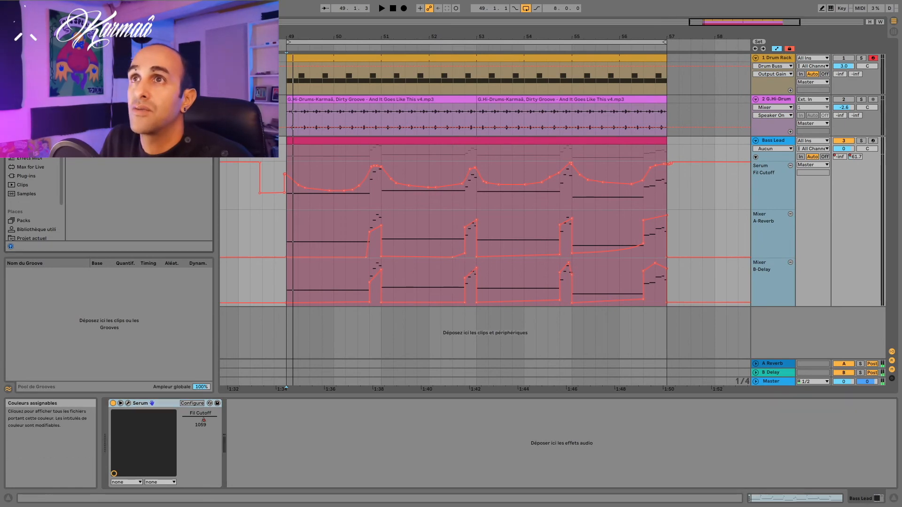
pyautogui.moveTo(200, 394); pyautogui.dragTo(275, 458)
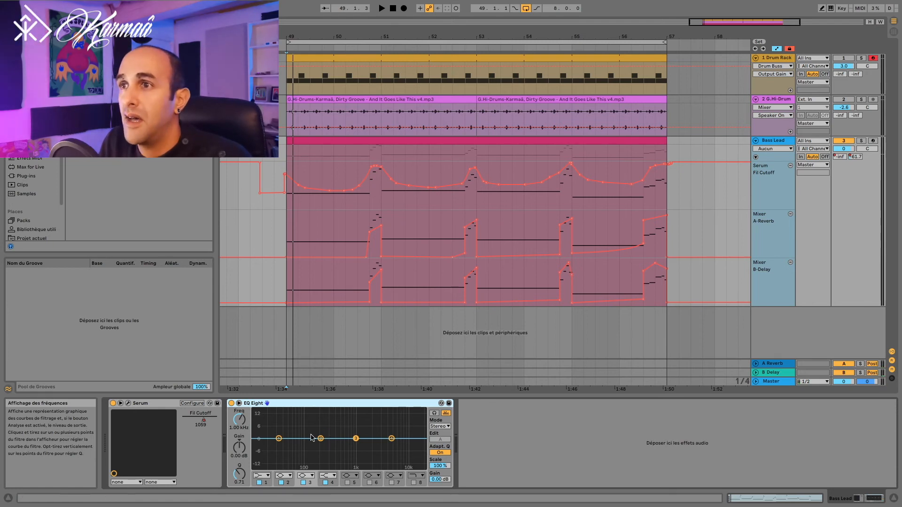
# Sweep a narrow EQ Eight band 2 boost through the low mids during playback, and turn it into a gentle cut.
pyautogui.press('space')
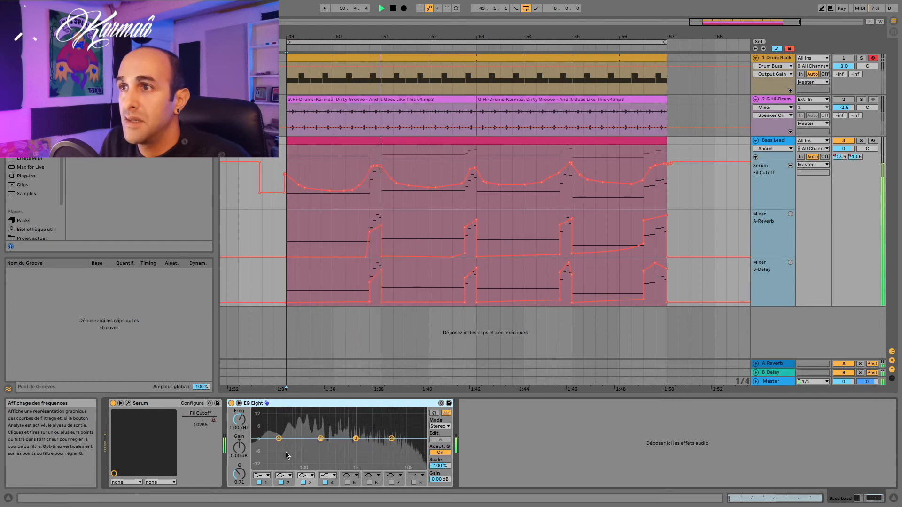
pyautogui.moveTo(320, 438); pyautogui.dragTo(329, 417)
pyautogui.press('space')
pyautogui.press('space')
pyautogui.moveTo(239, 474); pyautogui.dragTo(239, 483)
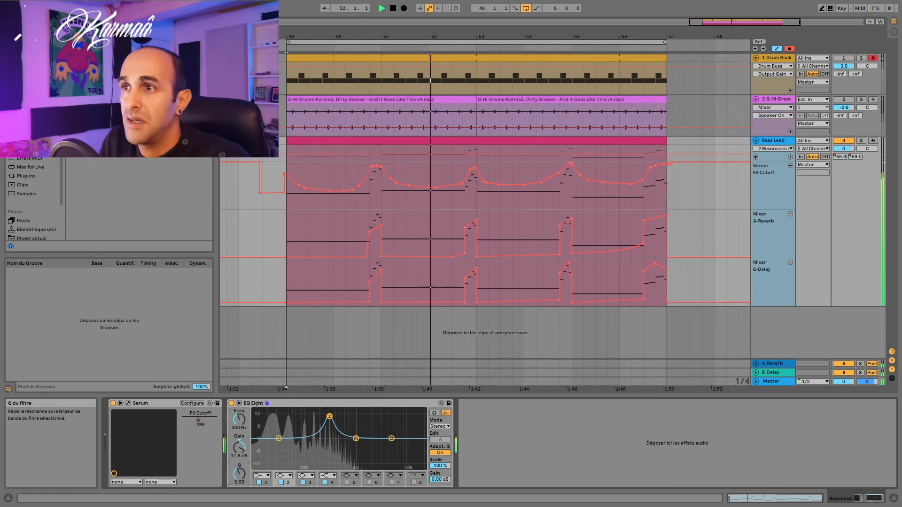
pyautogui.moveTo(329, 416); pyautogui.dragTo(336, 417)
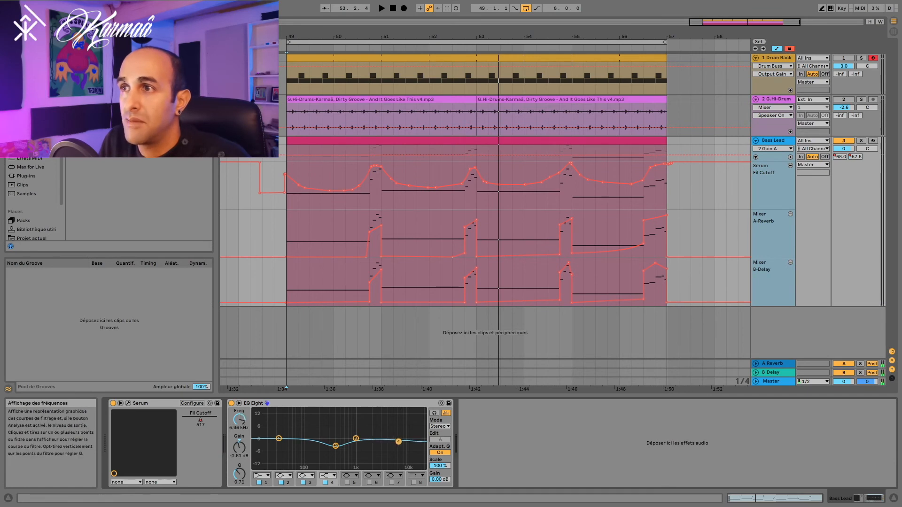
# Enable EQ Eight's band 8 high cut and set band 4 to -2.85 dB at 4.95 kHz.
pyautogui.click(414, 483)
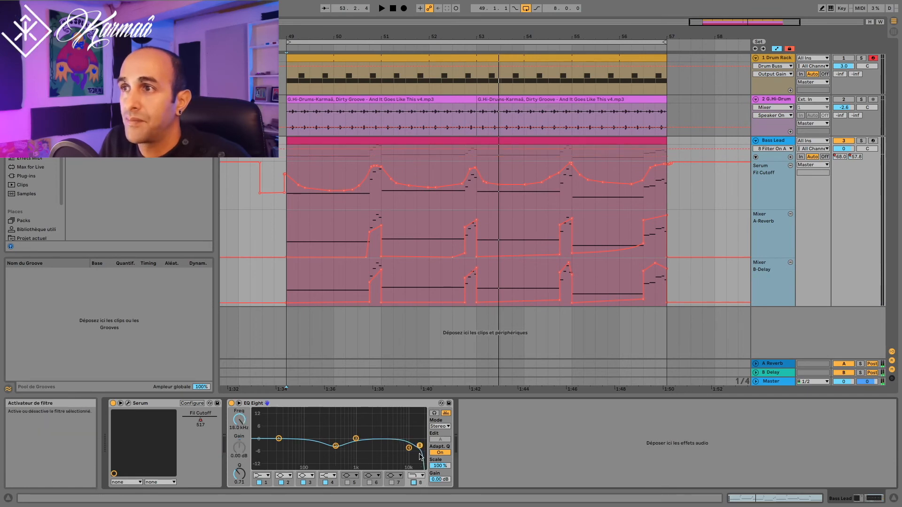
pyautogui.moveTo(412, 450); pyautogui.dragTo(392, 445)
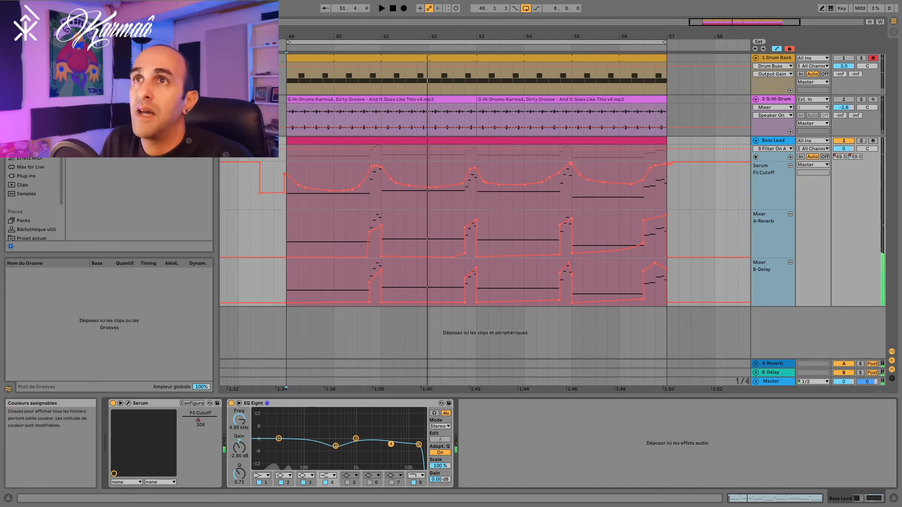
# Insert a Compressor after EQ Eight with ratio 3.15:1, attack 11.1 ms, output -2.97 dB and knee 3.8 dB while playing the loop.
pyautogui.click(29, 51)
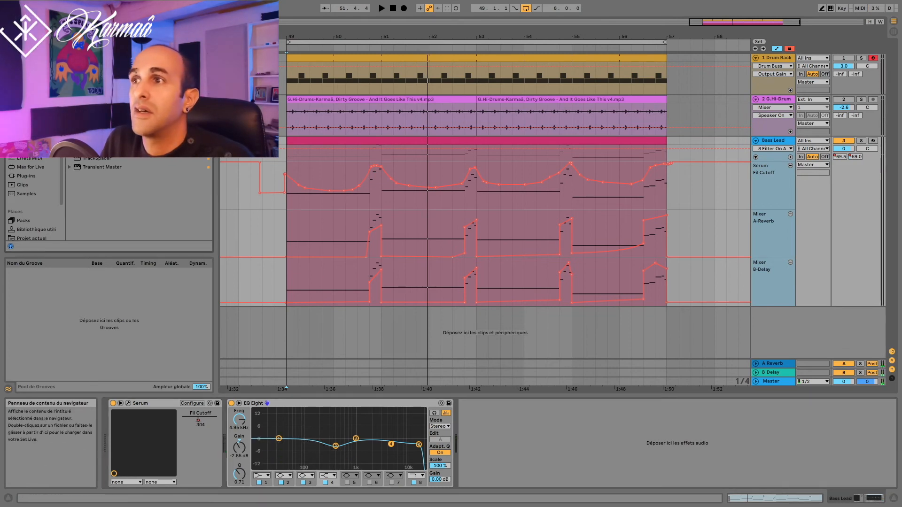
pyautogui.moveTo(477, 419)
pyautogui.mouseDown()
pyautogui.moveTo(501, 440)
pyautogui.moveTo(470, 409)
pyautogui.mouseUp()
pyautogui.press('space')
pyautogui.moveTo(471, 443); pyautogui.dragTo(470, 432)
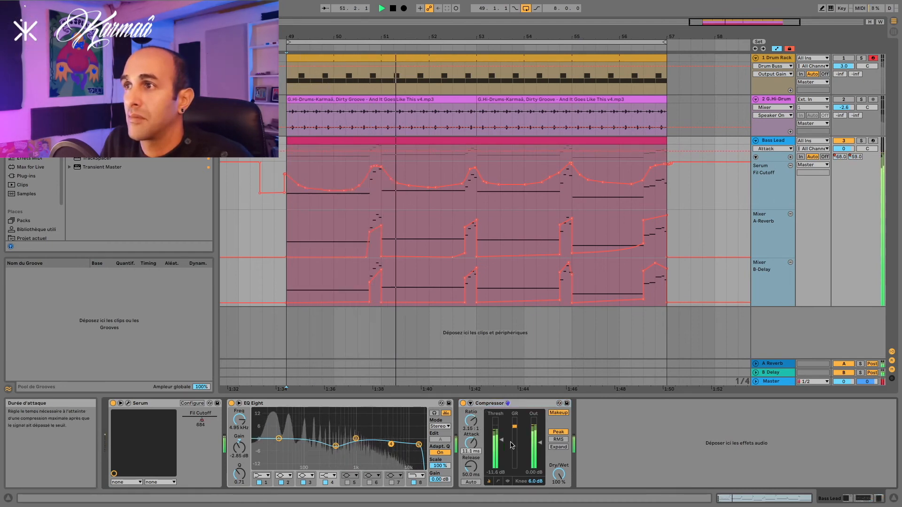
pyautogui.moveTo(540, 442); pyautogui.dragTo(540, 445)
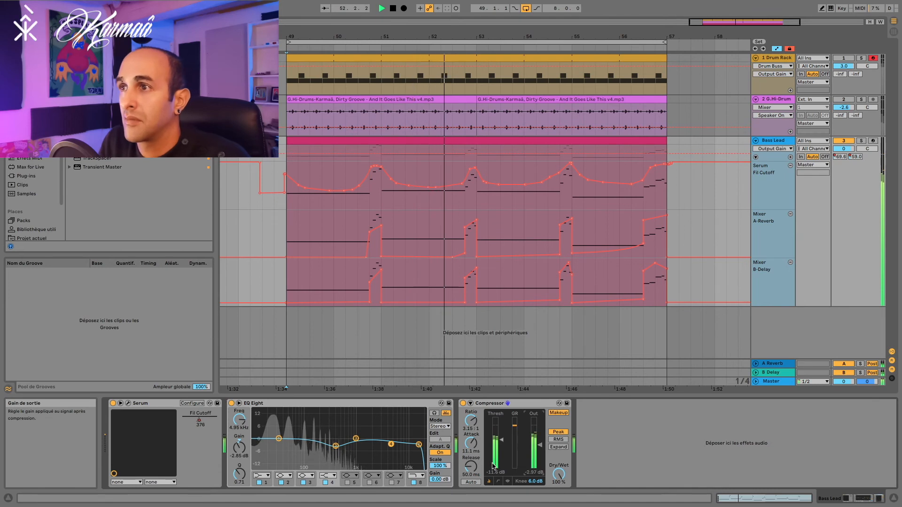
pyautogui.moveTo(528, 481); pyautogui.dragTo(528, 490)
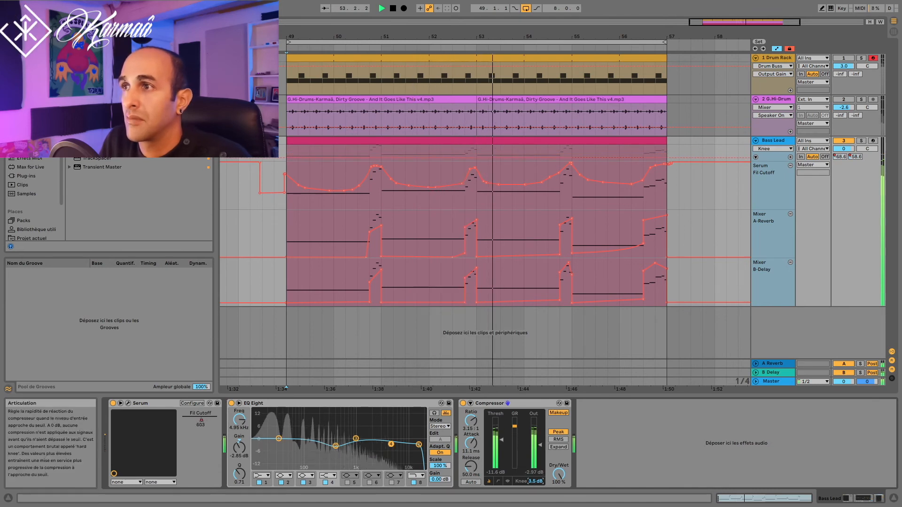
pyautogui.press('space')
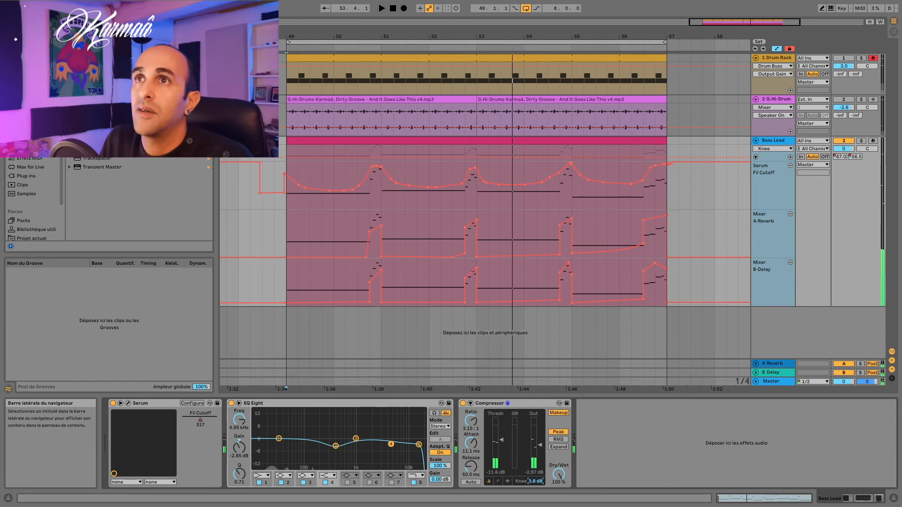
# Find the Saturator among the saved effects and insert it after the Compressor on the Bass Lead track.
pyautogui.click(26, 96)
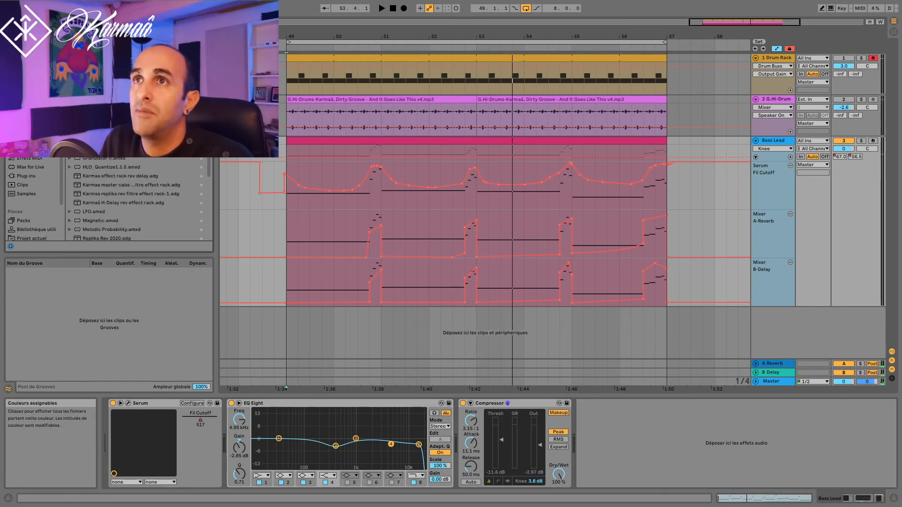
pyautogui.click(26, 77)
pyautogui.scroll(1, 135, 199)
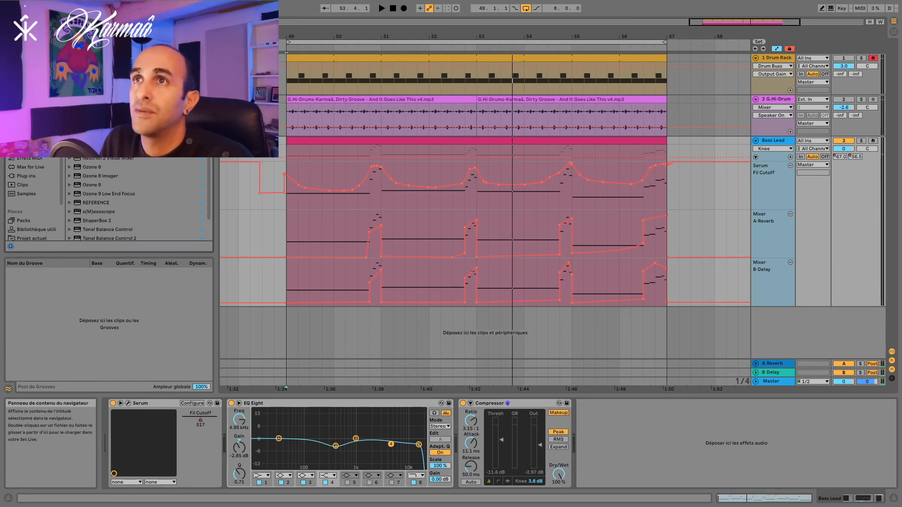
pyautogui.click(26, 95)
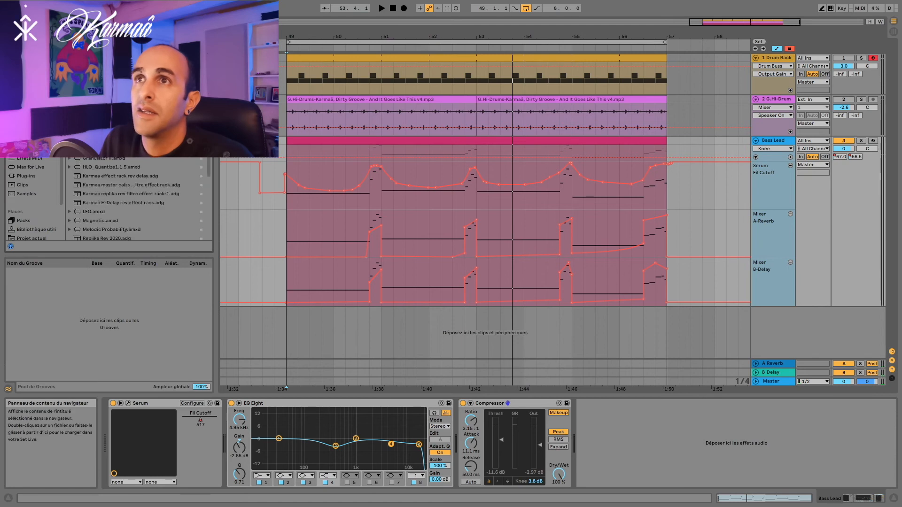
pyautogui.click(26, 86)
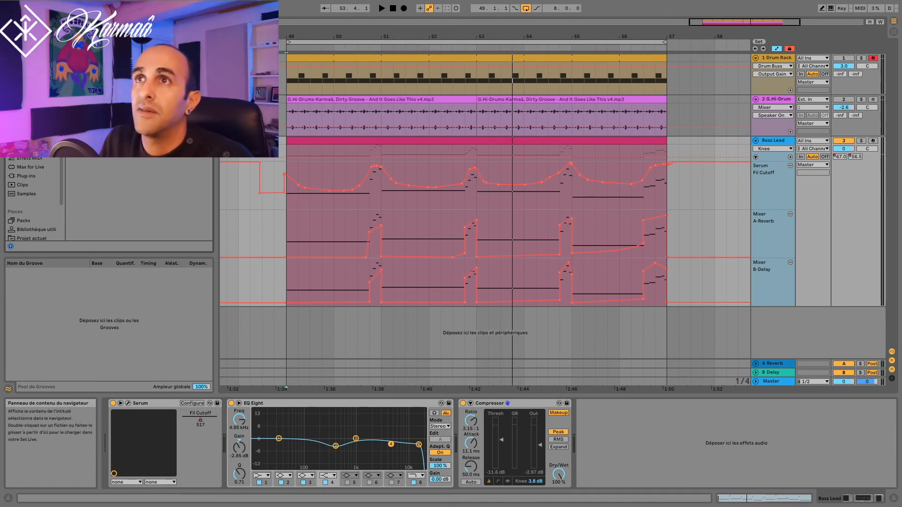
pyautogui.moveTo(617, 427); pyautogui.dragTo(588, 426)
# Turn on the Saturator's Soft Clip and set its dry/wet to 77.8% while auditioning the loop.
pyautogui.press('space')
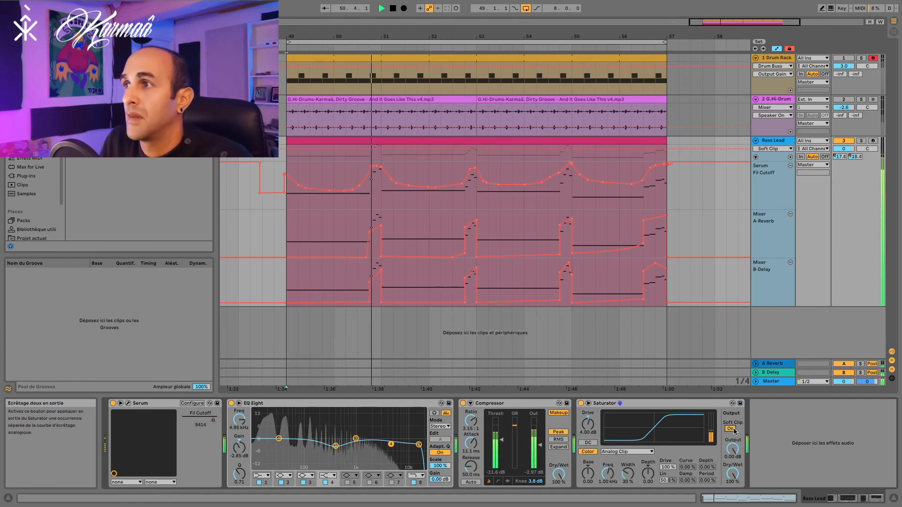
pyautogui.click(730, 428)
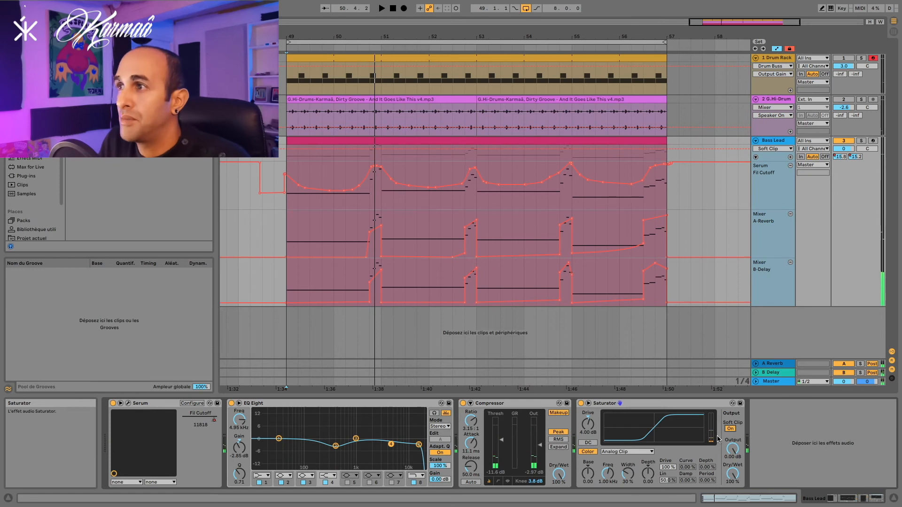
pyautogui.press('space')
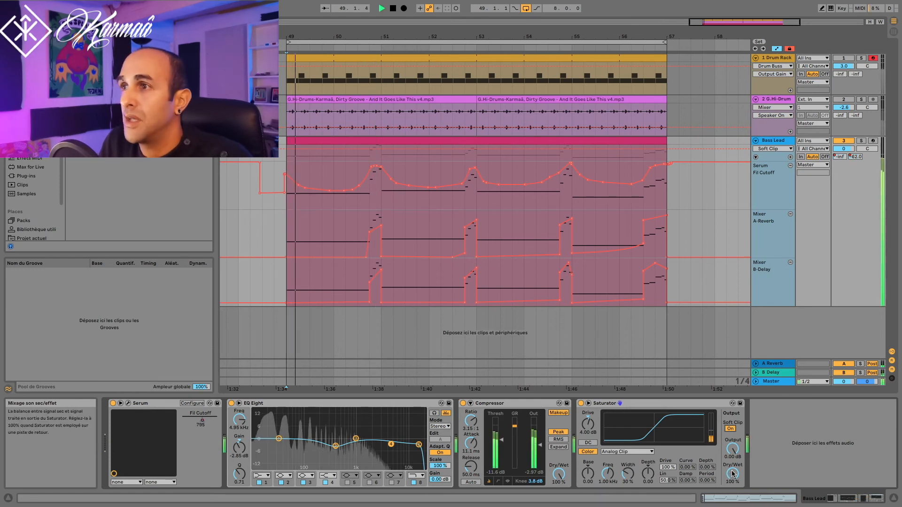
pyautogui.moveTo(731, 475)
pyautogui.mouseDown()
pyautogui.moveTo(731, 505)
pyautogui.moveTo(731, 458)
pyautogui.moveTo(732, 470)
pyautogui.mouseUp()
pyautogui.press('space')
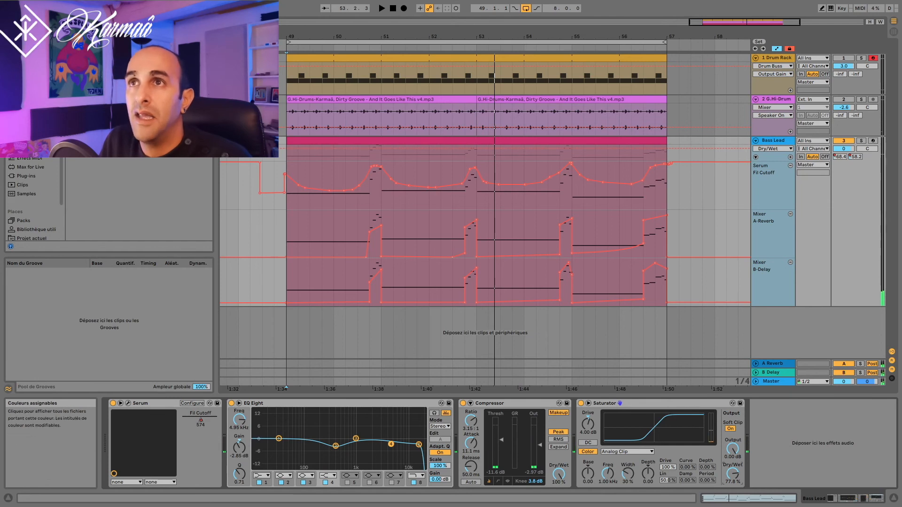
# Insert ShaperBox 2 after the Saturator and add its Volume shaper.
pyautogui.click(28, 87)
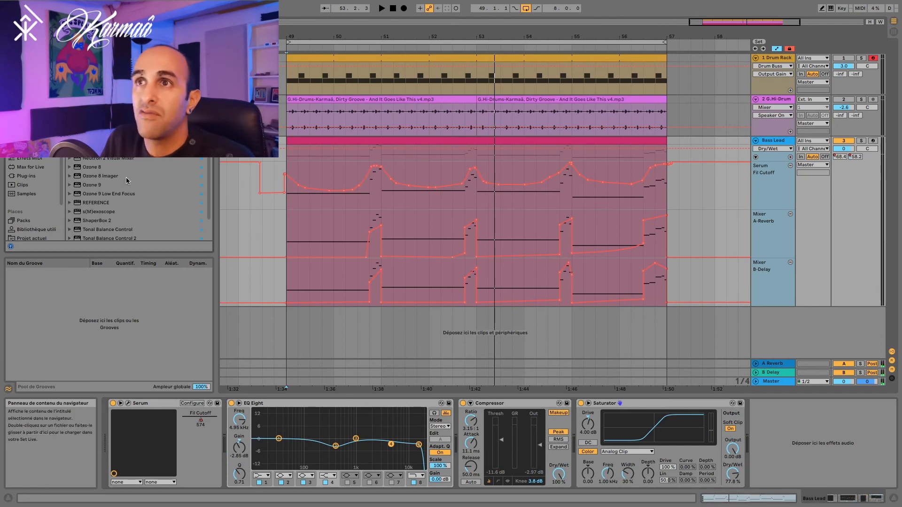
pyautogui.scroll(-3, 126, 188)
pyautogui.click(89, 201)
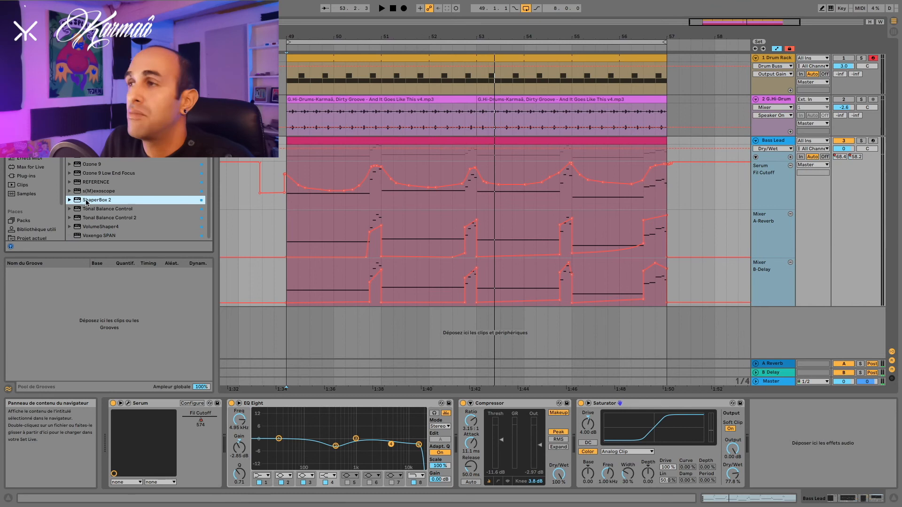
pyautogui.moveTo(765, 430); pyautogui.dragTo(765, 431)
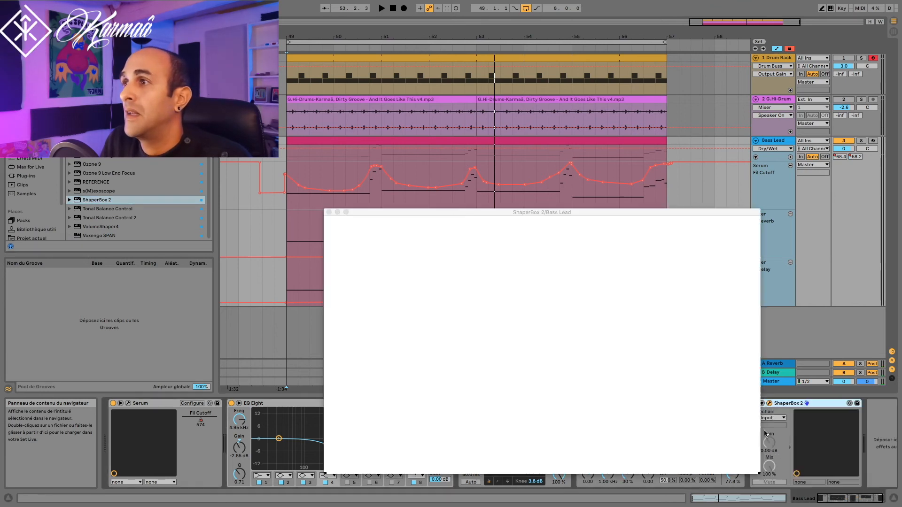
pyautogui.click(396, 345)
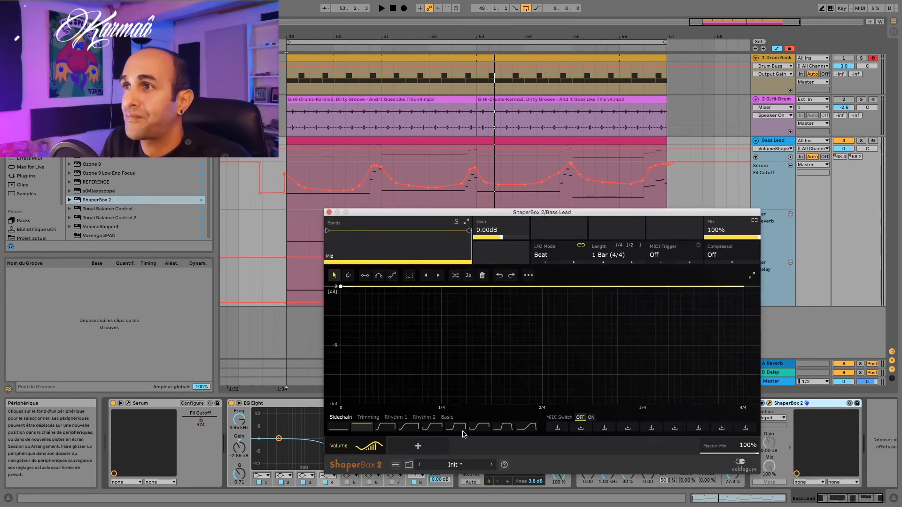
# Set the volume shaper's length to 1/4, choose the S-shaped sidechain preset curve, and split off a high band at 309 Hz.
pyautogui.click(610, 255)
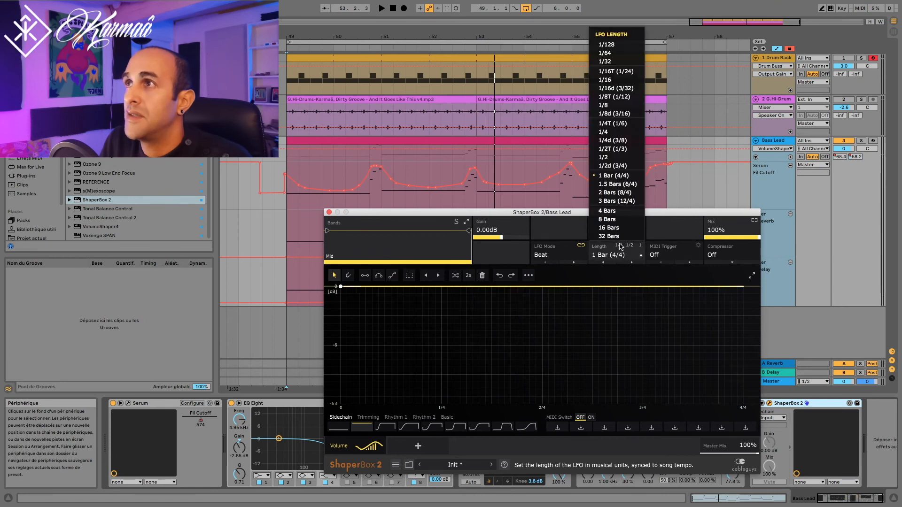
pyautogui.click(606, 131)
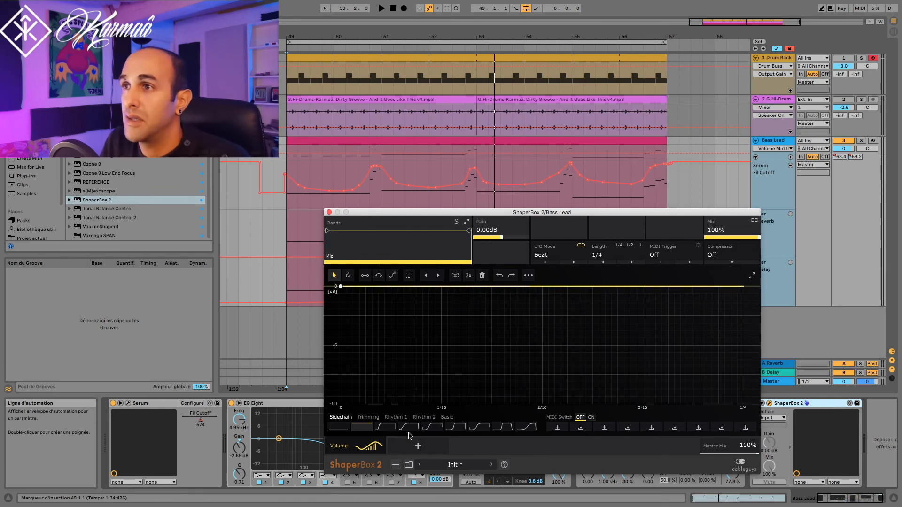
pyautogui.click(432, 429)
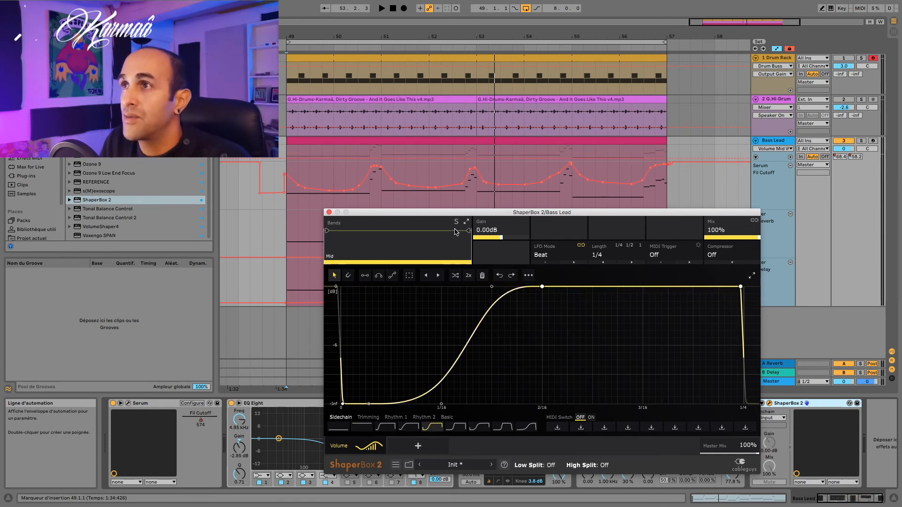
pyautogui.moveTo(468, 231)
pyautogui.mouseDown()
pyautogui.moveTo(428, 231)
pyautogui.moveTo(468, 231)
pyautogui.mouseUp()
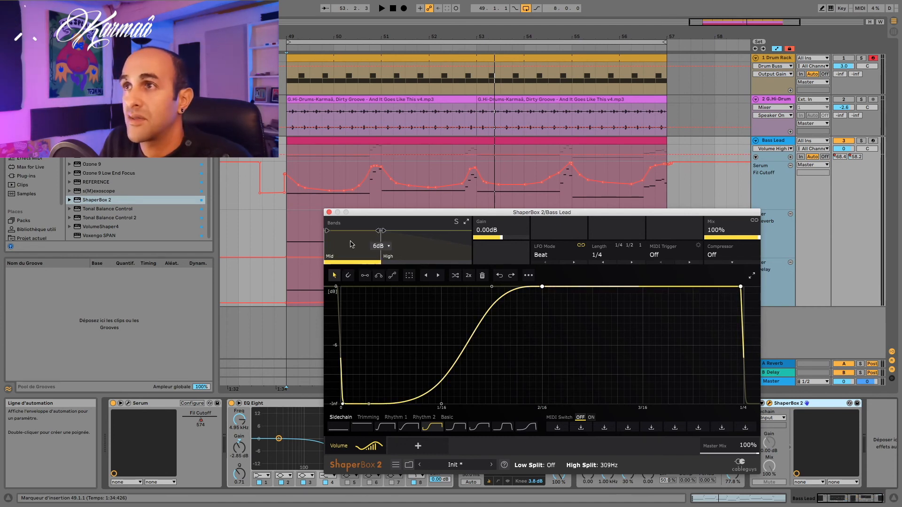
# Move the sidechain curve's last two points slightly earlier so the volume drops before the beat ends, while playing the loop.
pyautogui.press('space')
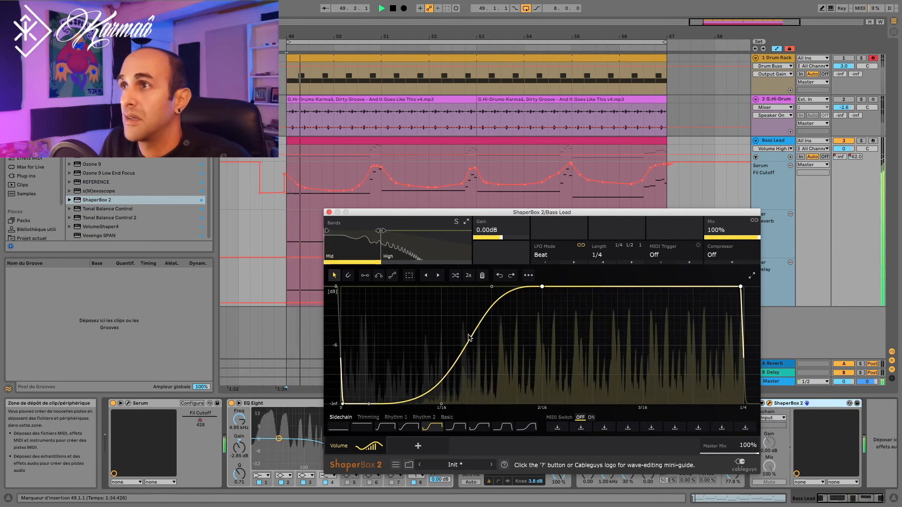
pyautogui.moveTo(740, 288); pyautogui.dragTo(738, 288)
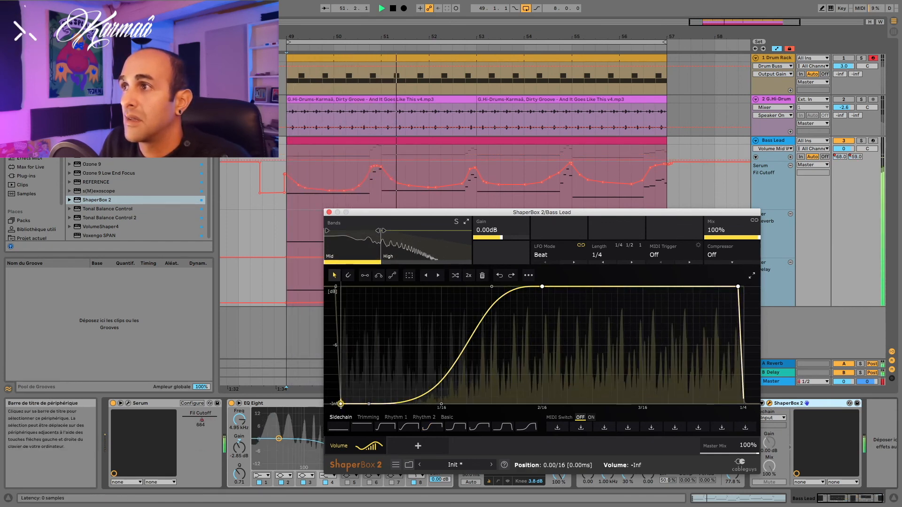
pyautogui.moveTo(744, 401); pyautogui.dragTo(740, 403)
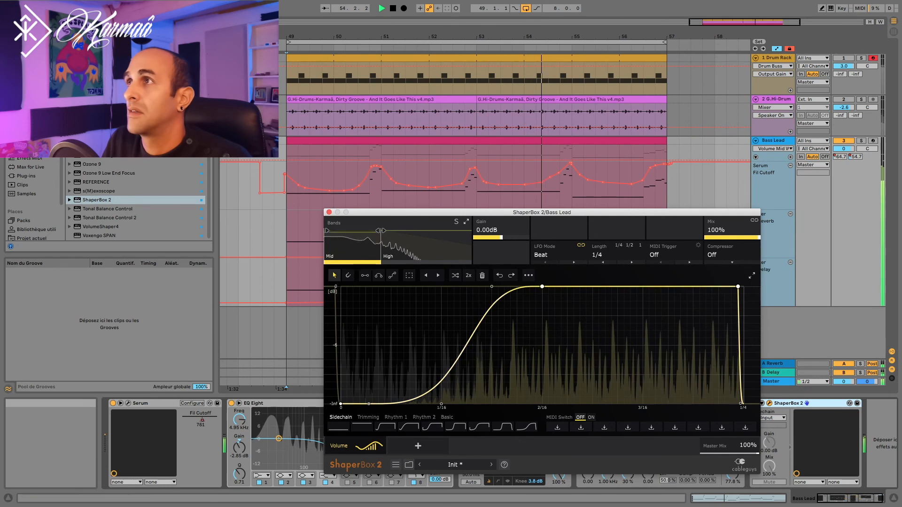
# Audition the ducked Bass Lead on its own through the full loop with the ShaperBox window open.
pyautogui.press('super+alt+p')
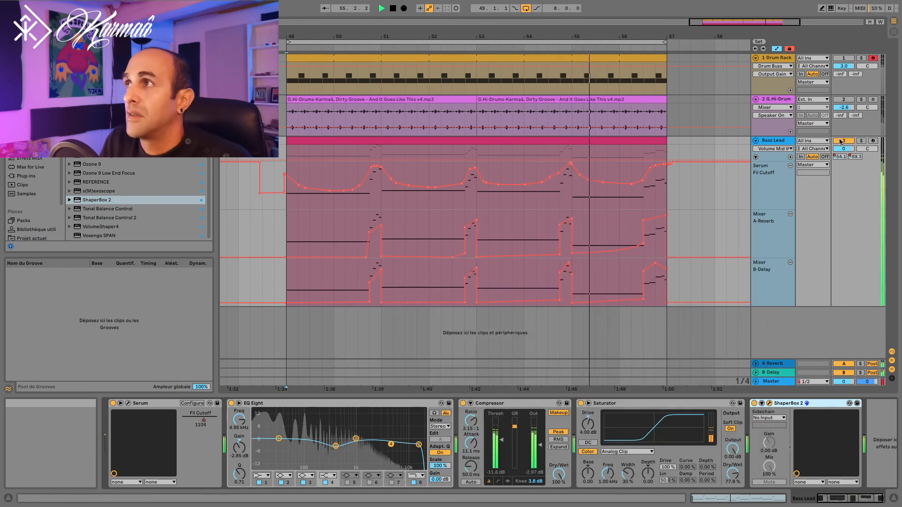
pyautogui.press('super+alt+p')
pyautogui.moveTo(844, 149); pyautogui.dragTo(844, 150)
pyautogui.press('space')
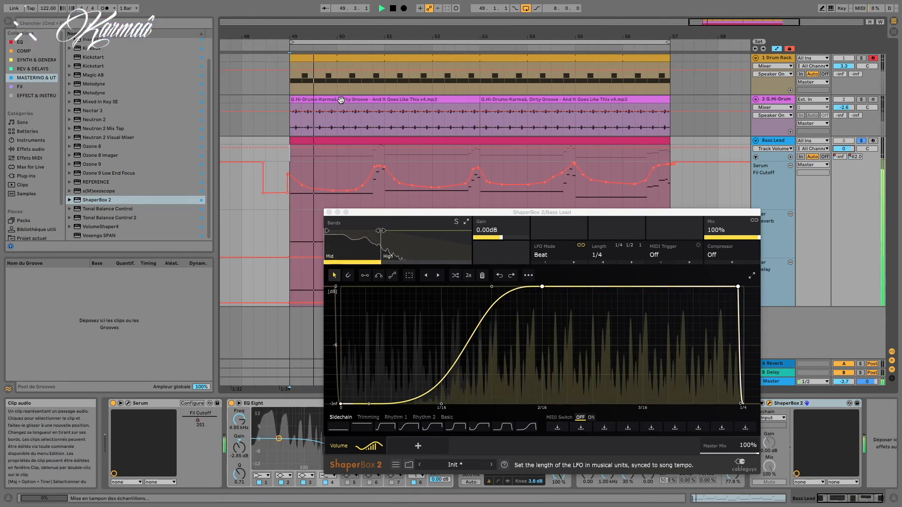
pyautogui.click(738, 288)
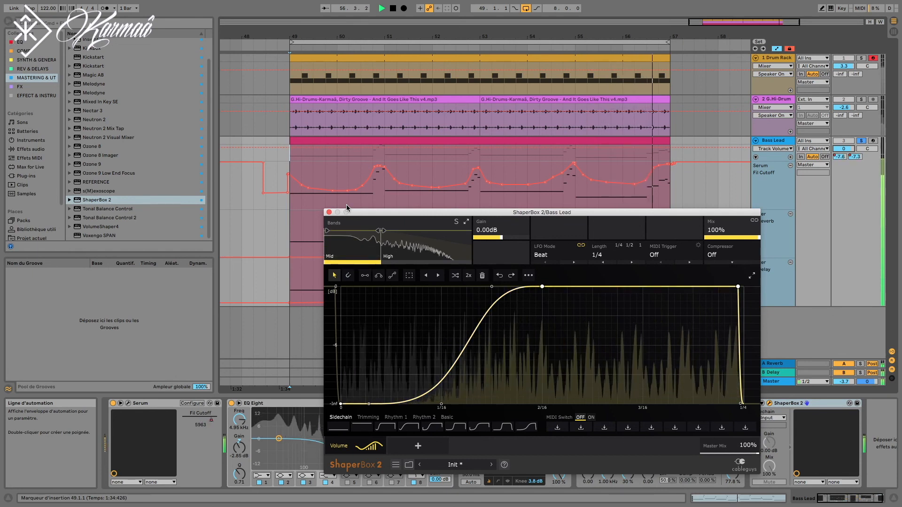
pyautogui.press('space')
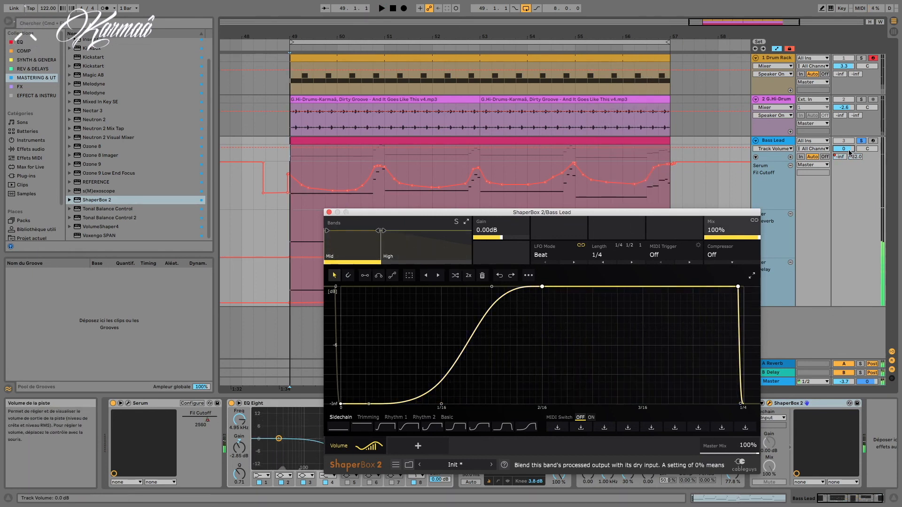
# Balance the mix by setting the Bass Lead volume to -4.5 dB and the G.Hi-Drum volume to -0.7 dB.
pyautogui.moveTo(848, 152); pyautogui.dragTo(848, 156)
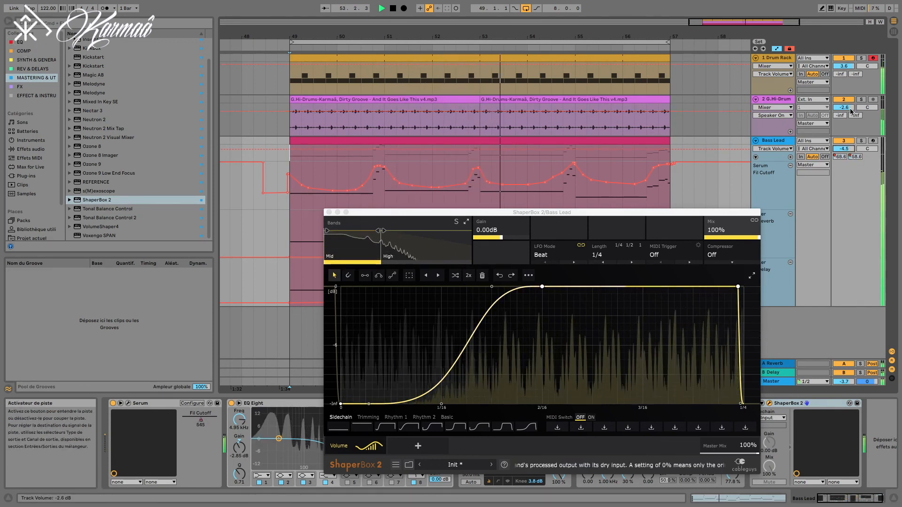
pyautogui.moveTo(844, 107); pyautogui.dragTo(844, 103)
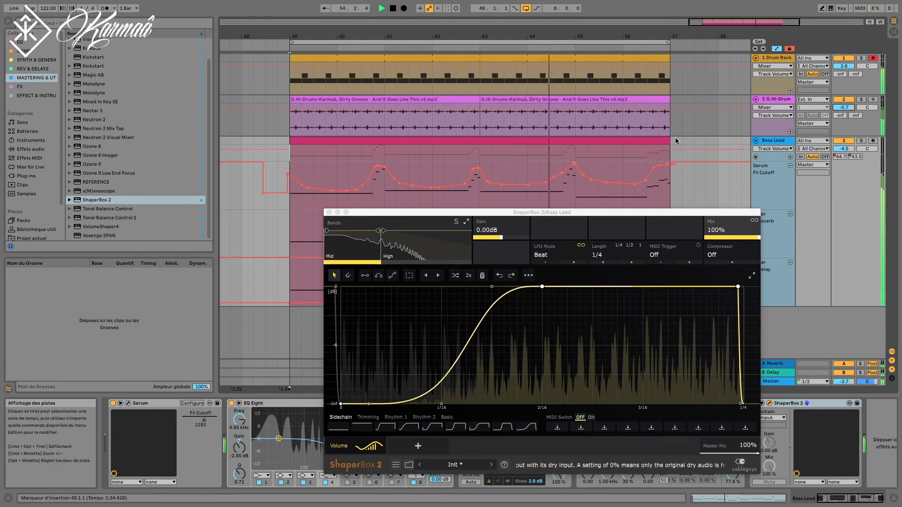